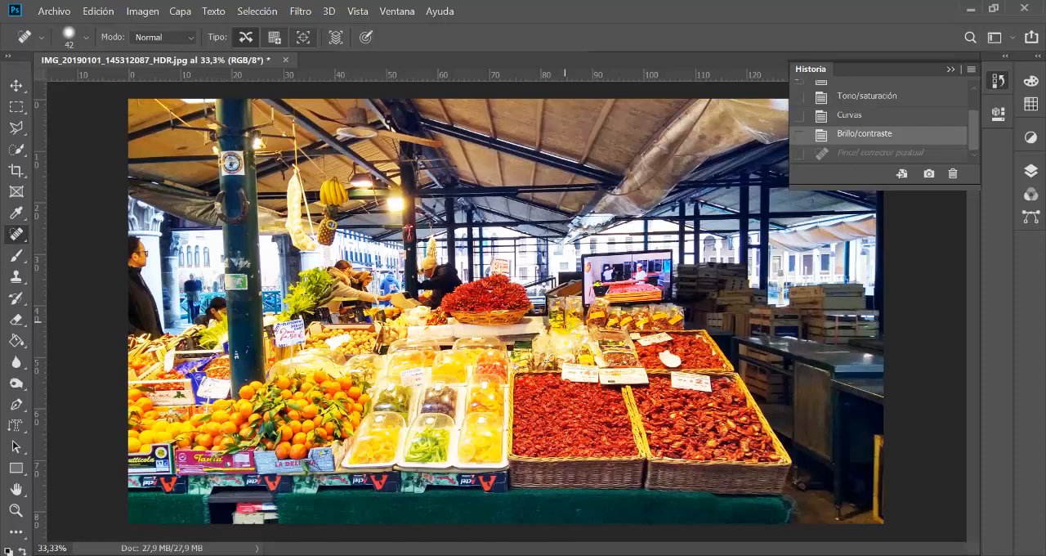
Step: Collapse the edit history and choose the Spot Healing Brush from the healing tools
left_click(950, 70)
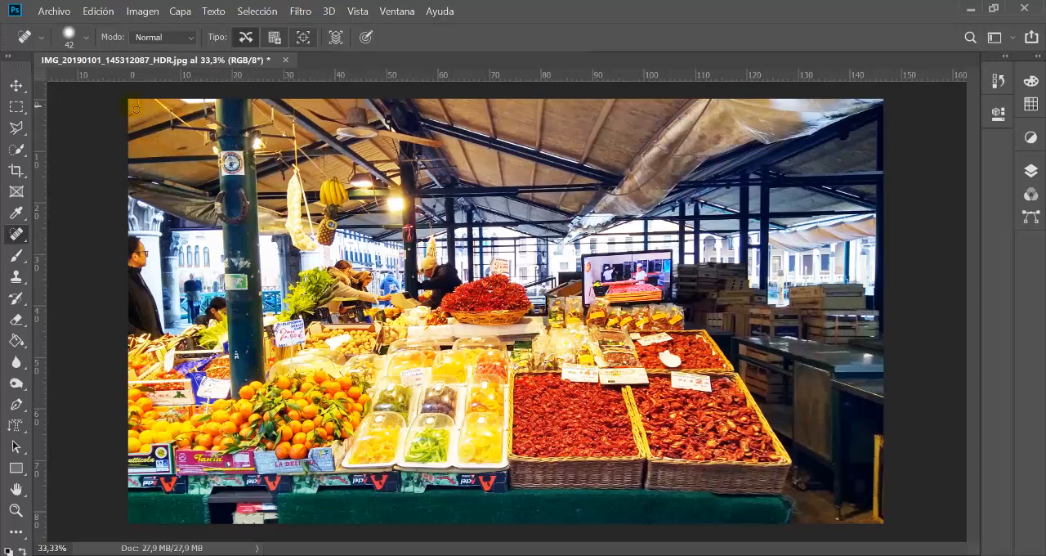
right_click(25, 238)
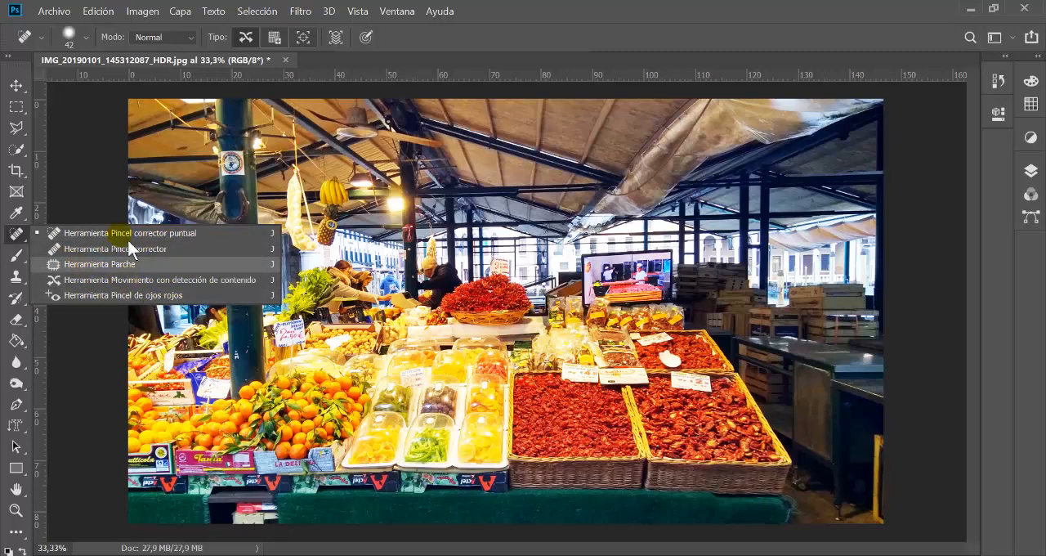
left_click(23, 241)
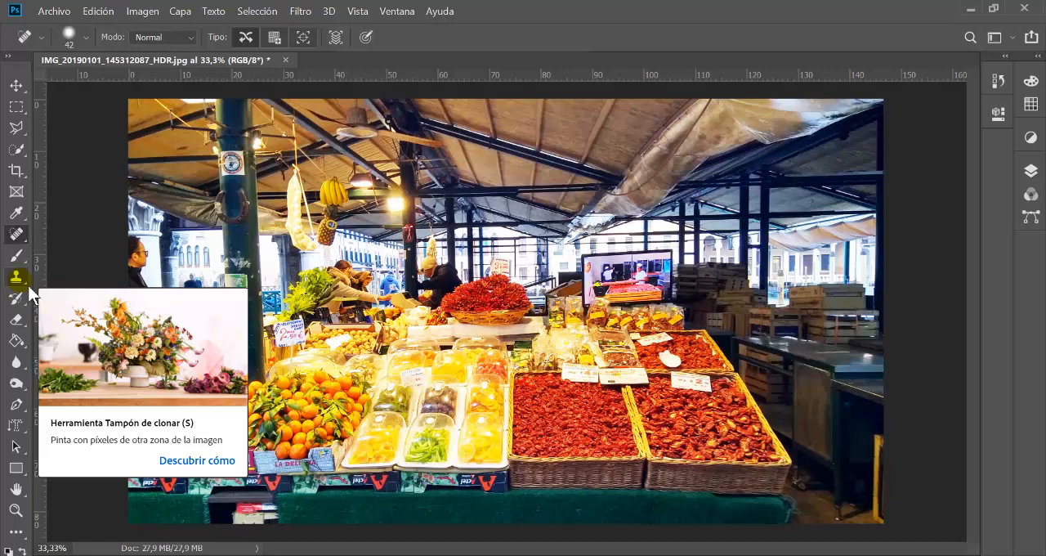
left_click(30, 286)
left_click(28, 238)
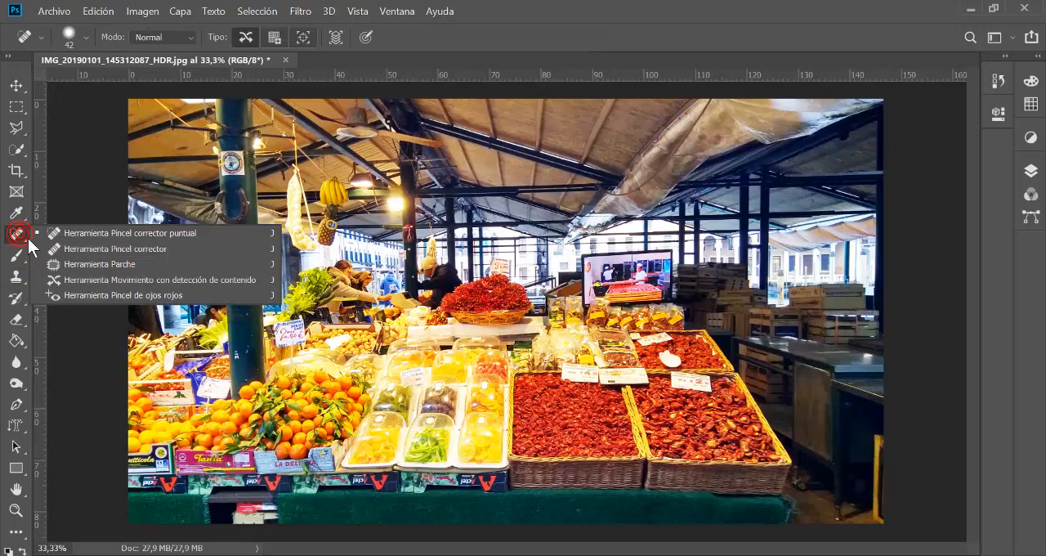
left_click(75, 236)
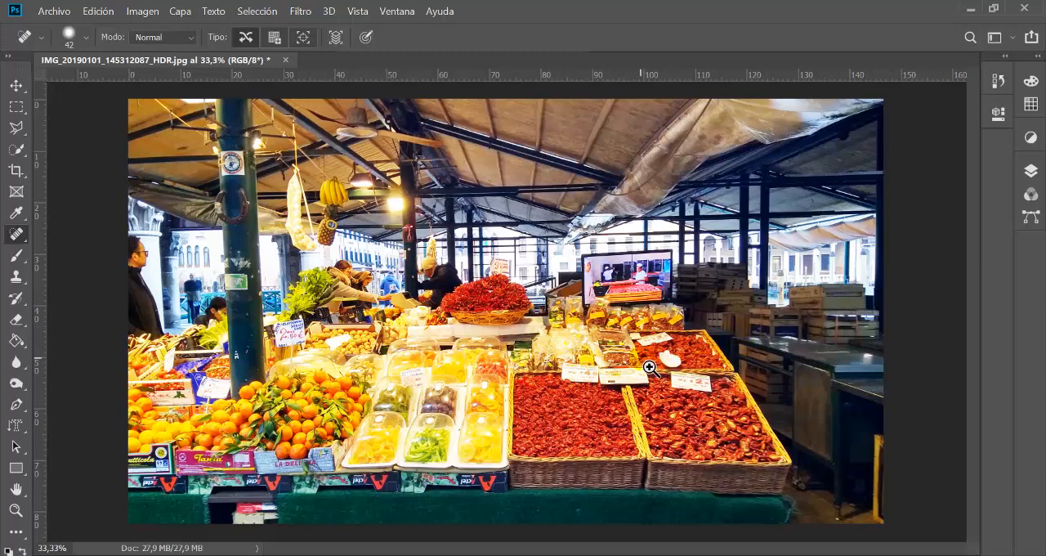
Step: Activate the Spot Healing Brush for the dried-tomato baskets and open its brush settings
scroll(639, 356, "up", 3)
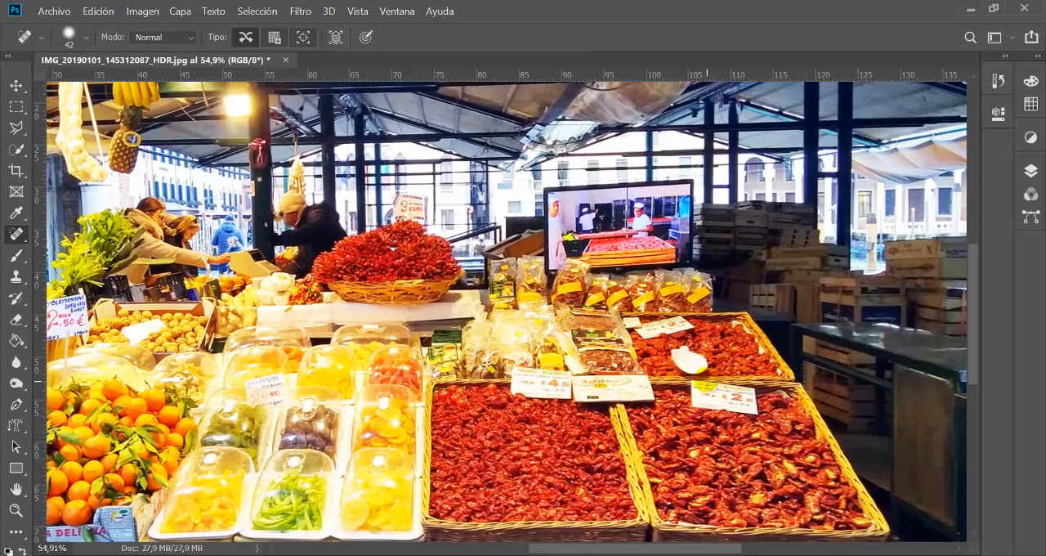
scroll(719, 391, "up", 3)
left_click_drag(613, 394, 651, 269)
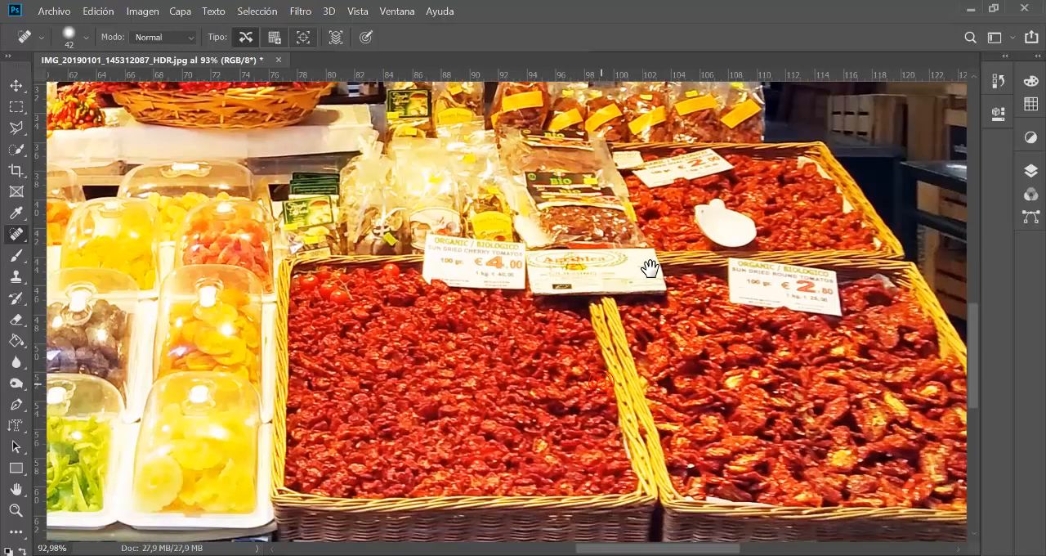
left_click_drag(831, 356, 662, 322)
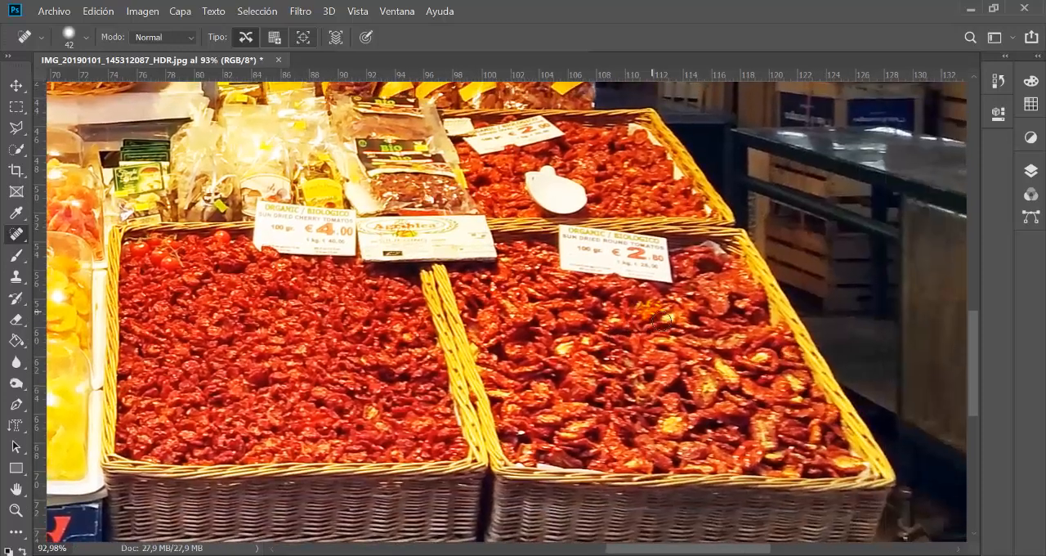
right_click(17, 235)
left_click(201, 236)
left_click(69, 34)
left_click(84, 37)
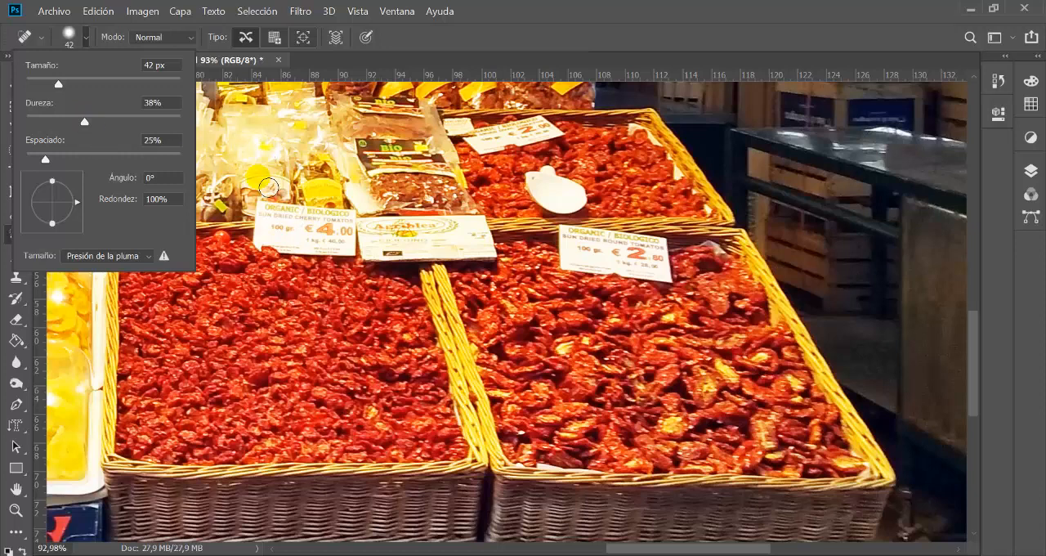
Step: Enlarge the healing brush to 181 px and set its hardness to 100%
mouse_move(268, 155)
left_mouse_down()
mouse_move(334, 162)
mouse_move(269, 164)
mouse_move(303, 170)
mouse_move(330, 159)
mouse_move(310, 163)
left_mouse_up()
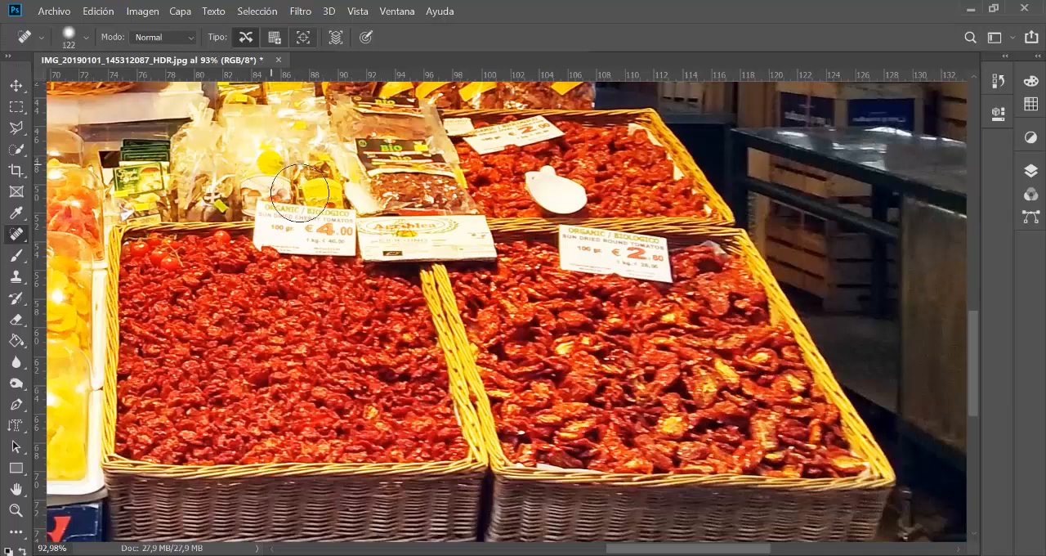
key("alt")
left_click_drag(280, 173, 290, 168)
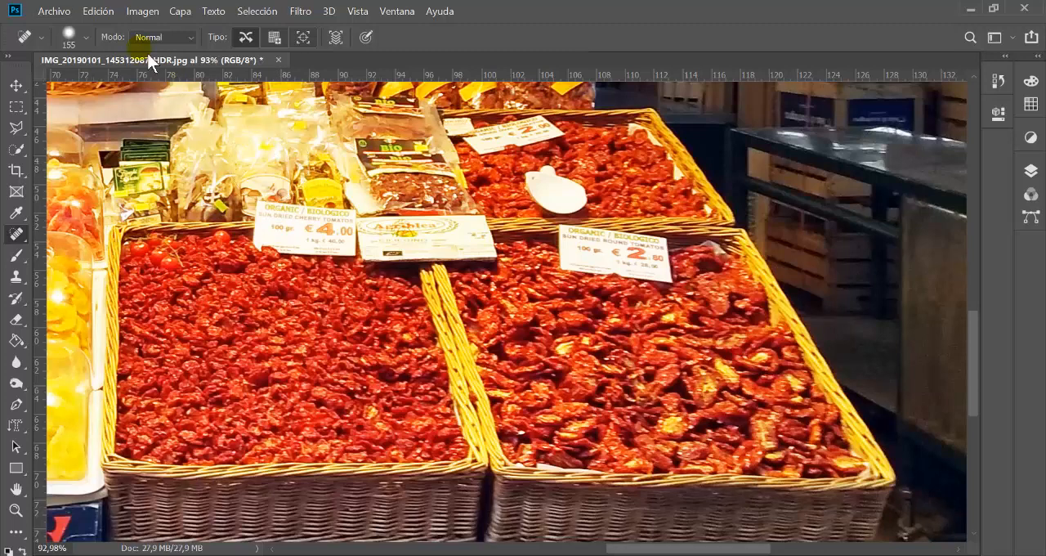
left_click(92, 44)
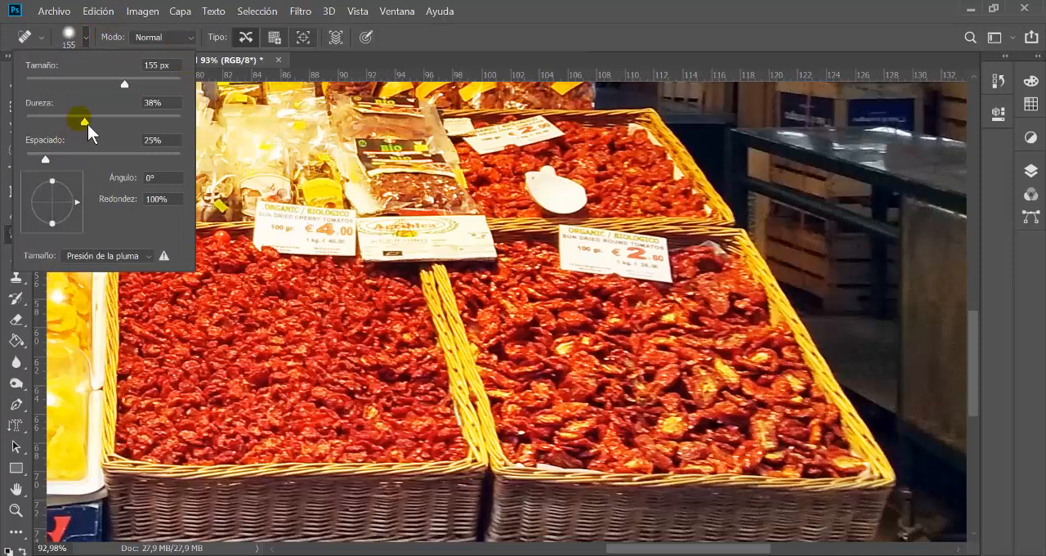
left_click_drag(93, 127, 182, 122)
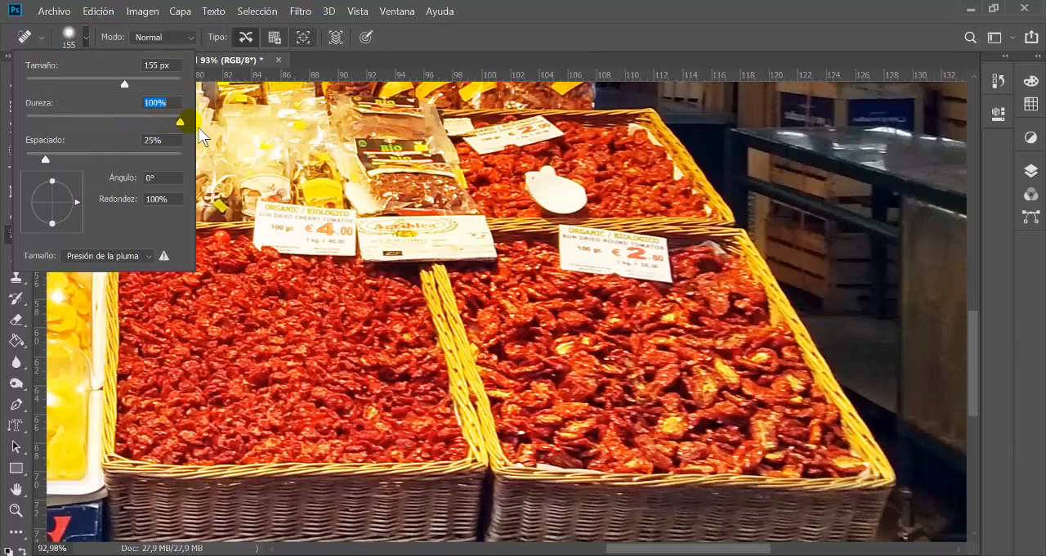
mouse_move(263, 156)
left_mouse_down()
mouse_move(284, 162)
mouse_move(270, 160)
left_mouse_up()
Step: Set the healing brush's hardness to 0% and its size to 164 px
left_click(89, 37)
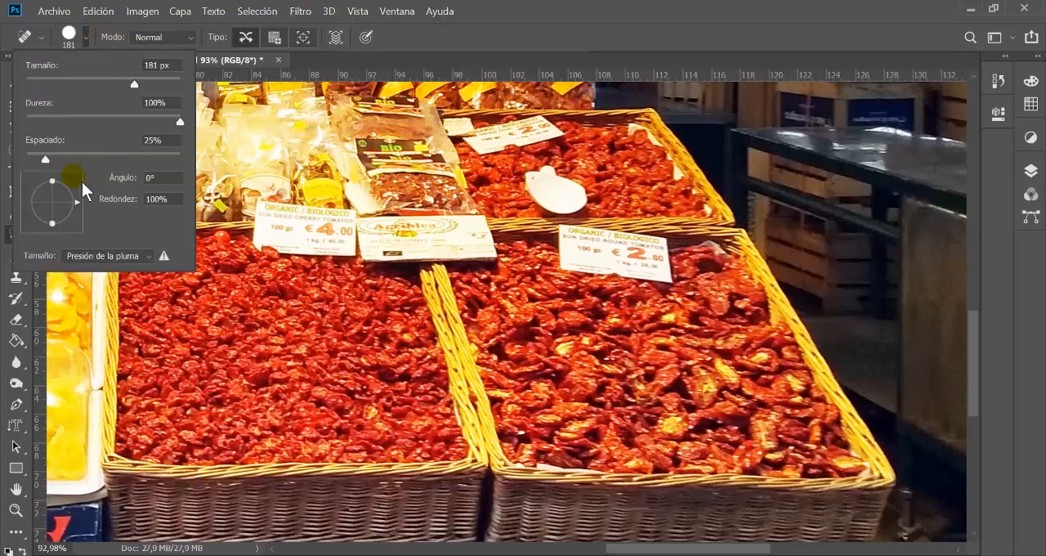
left_click_drag(181, 123, 13, 148)
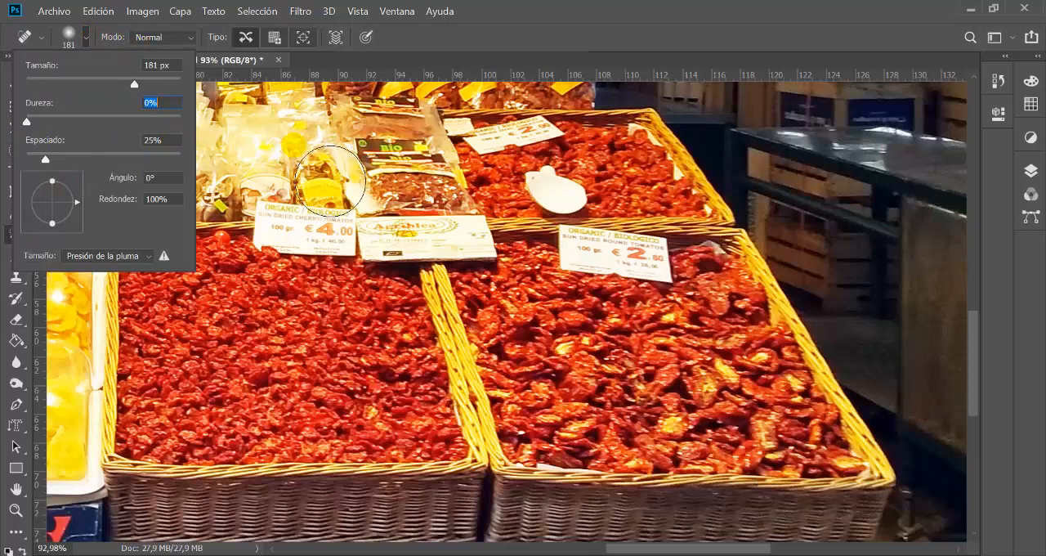
mouse_move(299, 138)
left_mouse_down()
mouse_move(322, 144)
mouse_move(300, 144)
left_mouse_up()
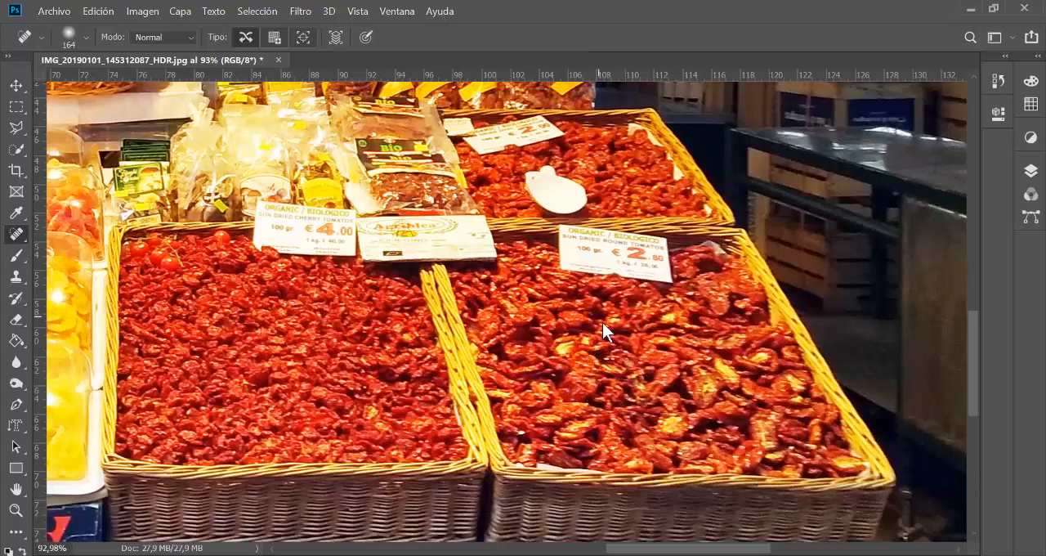
Step: Reduce the brush to 63 px and paint out the € 2.80 price sign at the back of the round-tomato basket
mouse_move(602, 322)
left_mouse_down()
mouse_move(577, 325)
mouse_move(587, 335)
left_mouse_up()
mouse_move(616, 277)
left_mouse_down()
mouse_move(656, 283)
mouse_move(691, 268)
mouse_move(701, 301)
left_mouse_up()
mouse_move(661, 297)
left_mouse_down()
mouse_move(616, 309)
mouse_move(571, 278)
mouse_move(683, 286)
mouse_move(681, 254)
mouse_move(568, 245)
mouse_move(570, 263)
mouse_move(672, 273)
mouse_move(586, 253)
mouse_move(579, 260)
mouse_move(593, 276)
mouse_move(669, 284)
mouse_move(584, 277)
mouse_move(575, 245)
mouse_move(672, 257)
mouse_move(677, 274)
left_mouse_up()
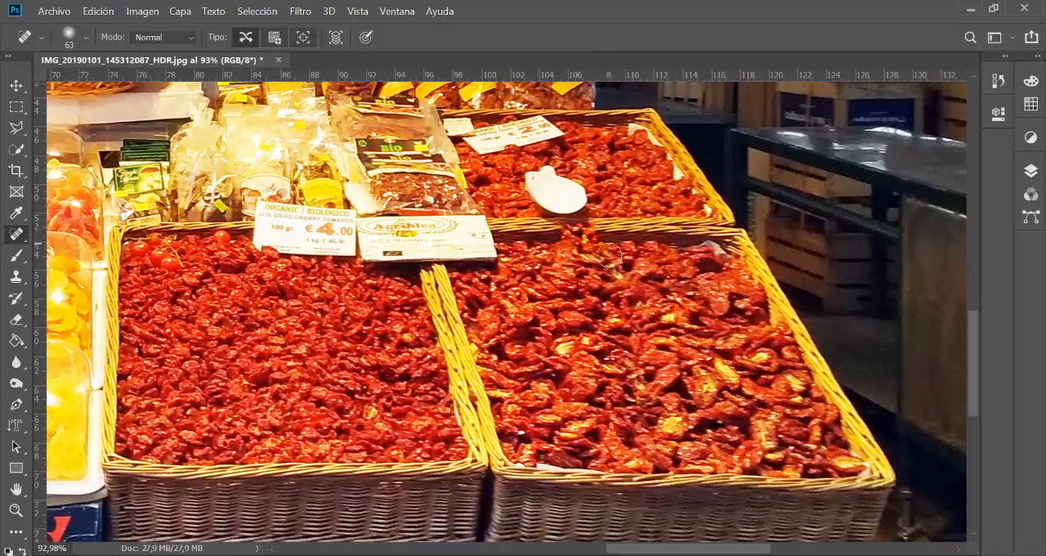
left_click_drag(589, 239, 646, 250)
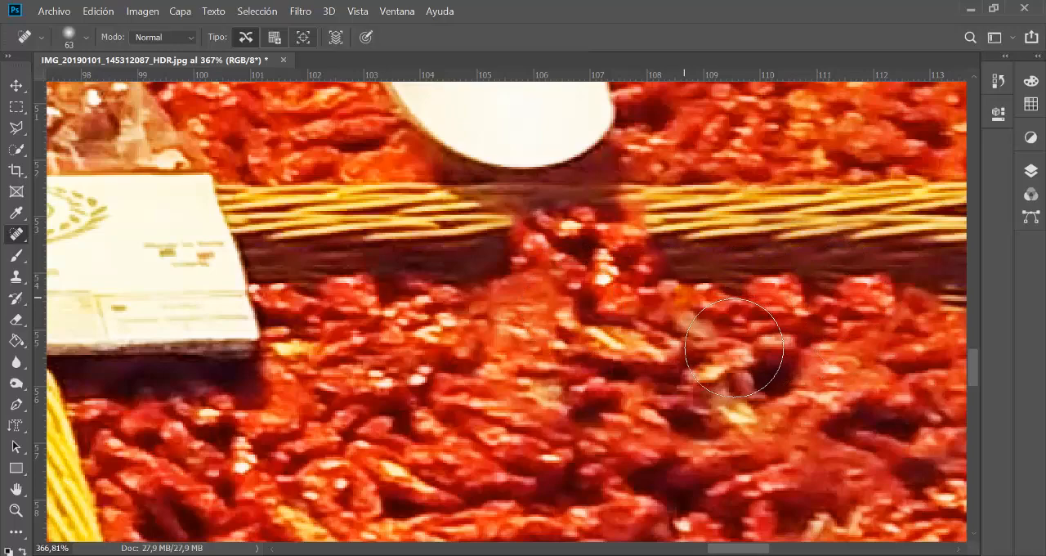
scroll(662, 382, "down", 5)
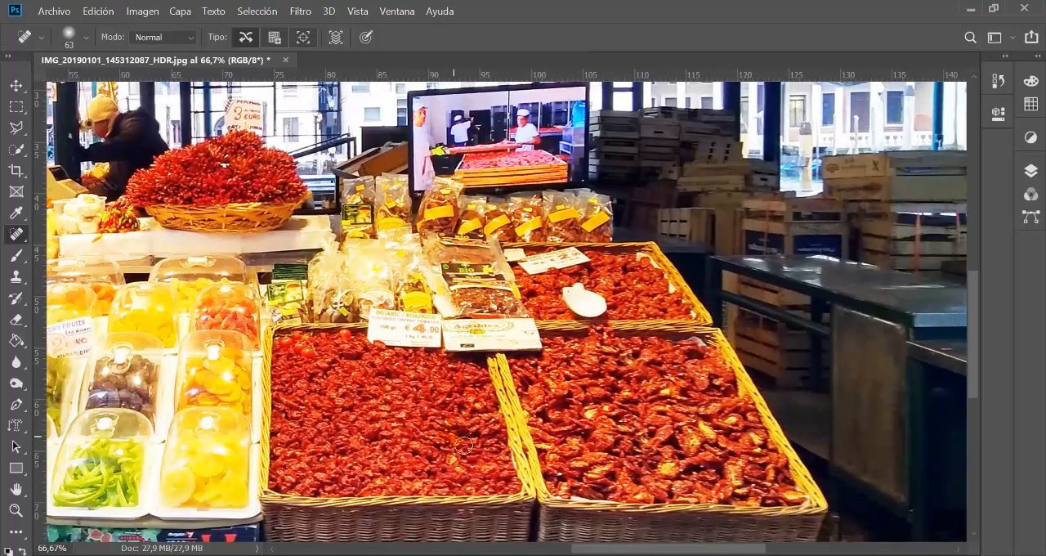
Step: Paint out the green leaf hanging over the lettering of the orange crate with a 34 px Spot Healing Brush
left_click_drag(363, 352, 723, 282)
left_click_drag(438, 357, 518, 299)
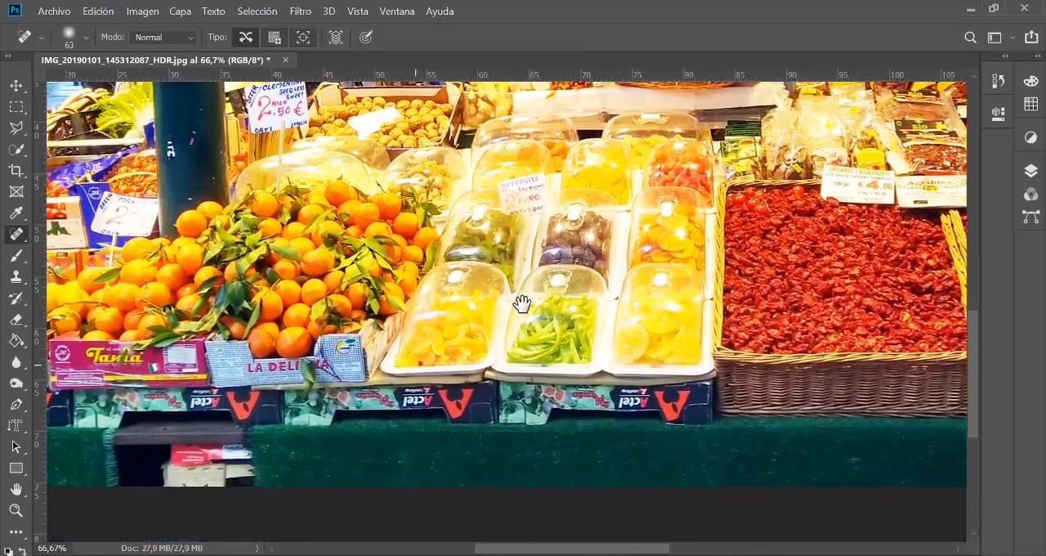
scroll(383, 385, "up", 5)
left_click_drag(383, 384, 713, 176)
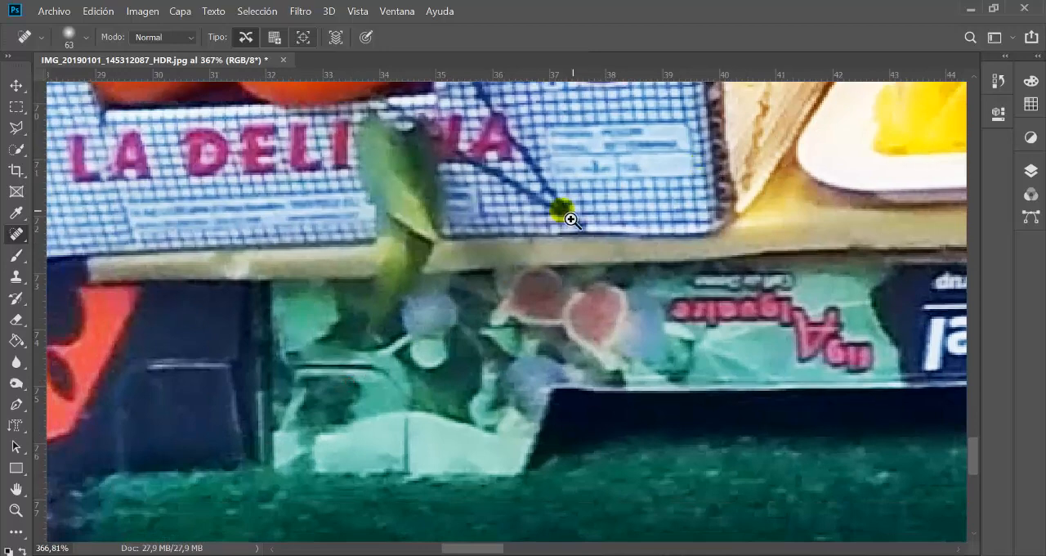
left_click_drag(564, 214, 499, 214)
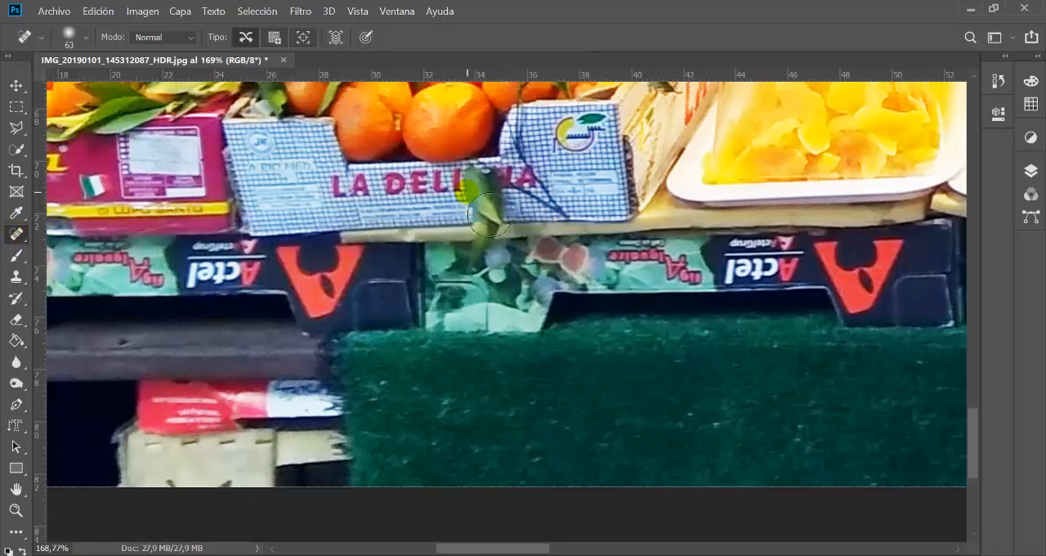
mouse_move(489, 214)
left_mouse_down()
mouse_move(467, 192)
mouse_move(466, 209)
mouse_move(463, 201)
left_mouse_up()
mouse_move(471, 236)
left_mouse_down()
mouse_move(519, 237)
mouse_move(490, 185)
mouse_move(488, 214)
mouse_move(501, 231)
mouse_move(471, 229)
mouse_move(506, 220)
left_mouse_up()
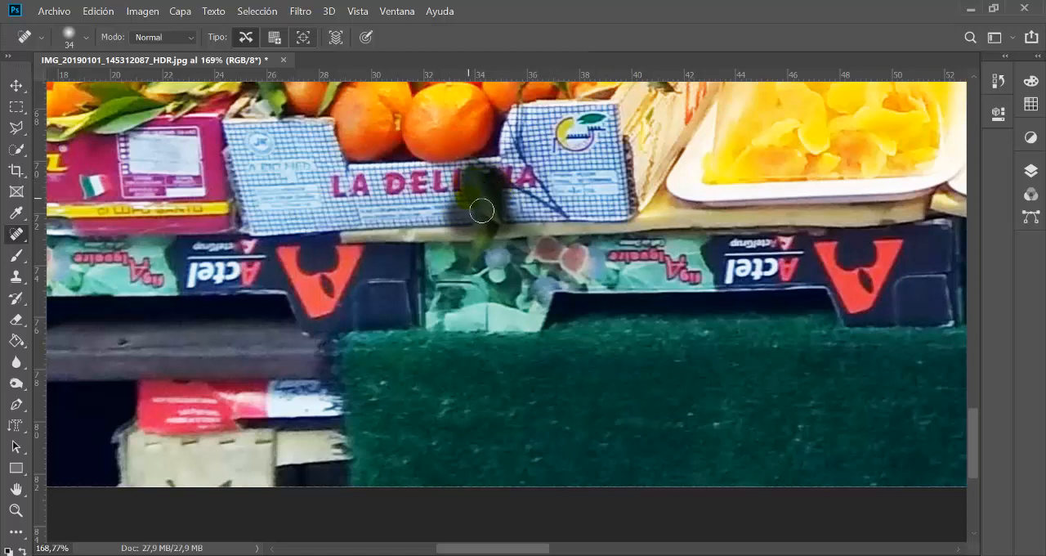
left_click_drag(482, 210, 483, 210)
left_click(555, 181)
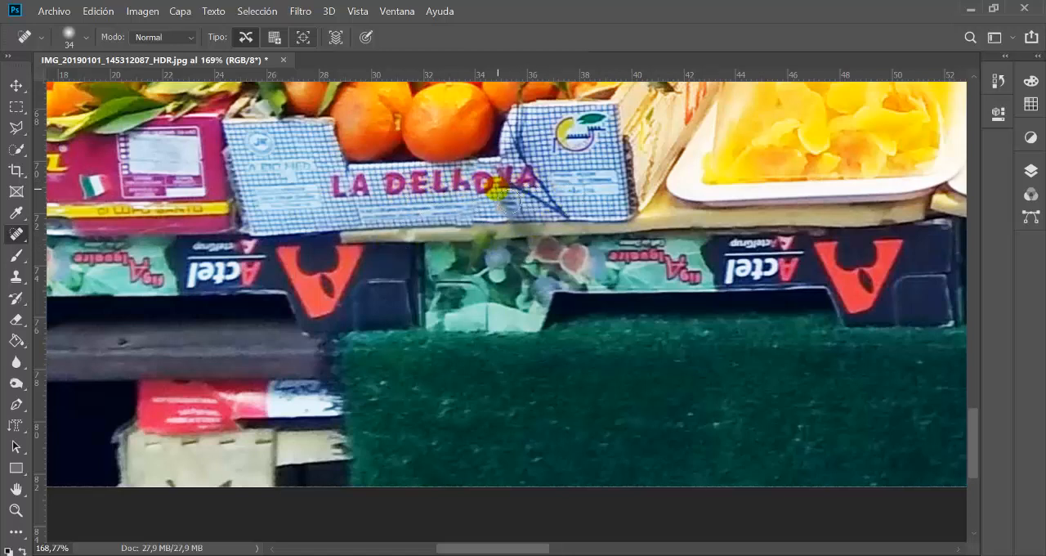
Step: Switch from the Spot Healing Brush to the regular Healing Brush tool
left_click_drag(790, 211, 40, 292)
right_click(30, 241)
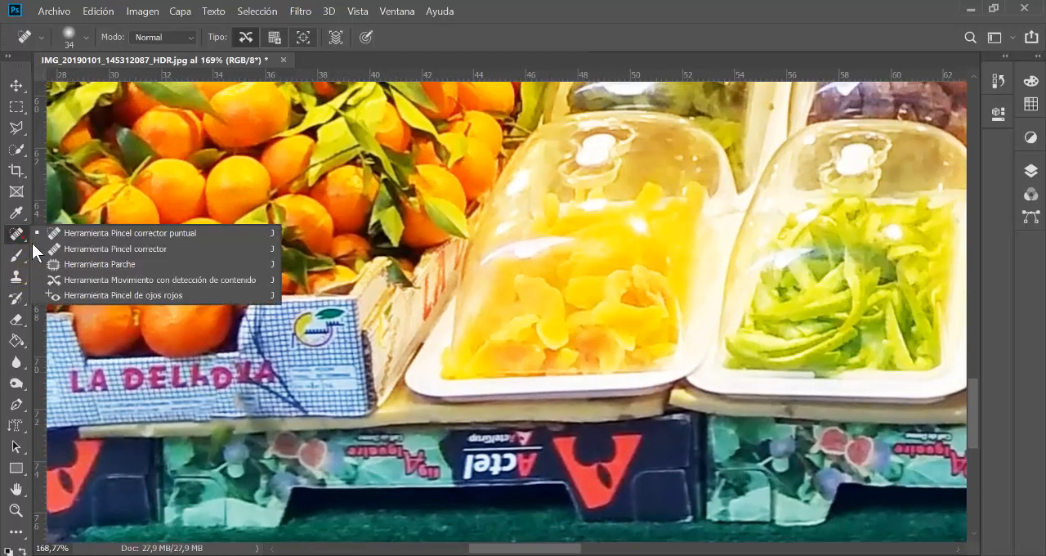
left_click(148, 248)
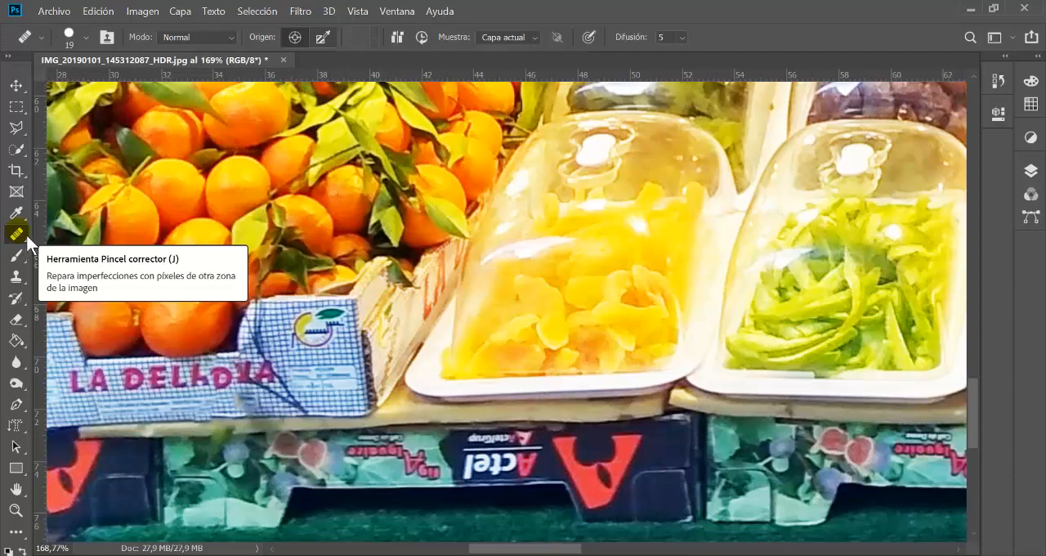
Step: Sample a healing source at the front edge of the orange dried-fruit tray and paint it over the green fruit strips
left_click(617, 301, "alt")
left_click(620, 301, "alt")
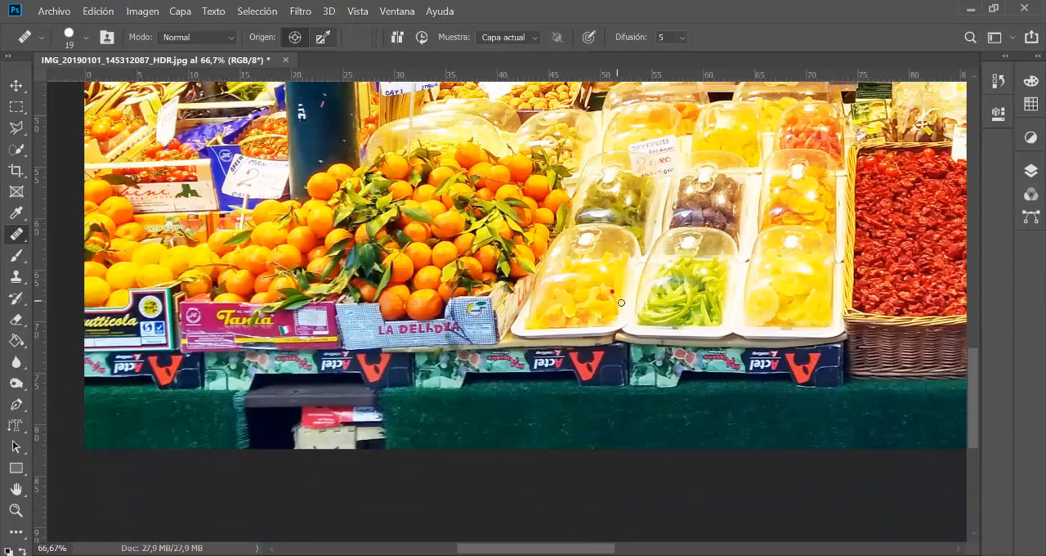
left_click_drag(651, 270, 571, 322)
left_click_drag(727, 342, 776, 346)
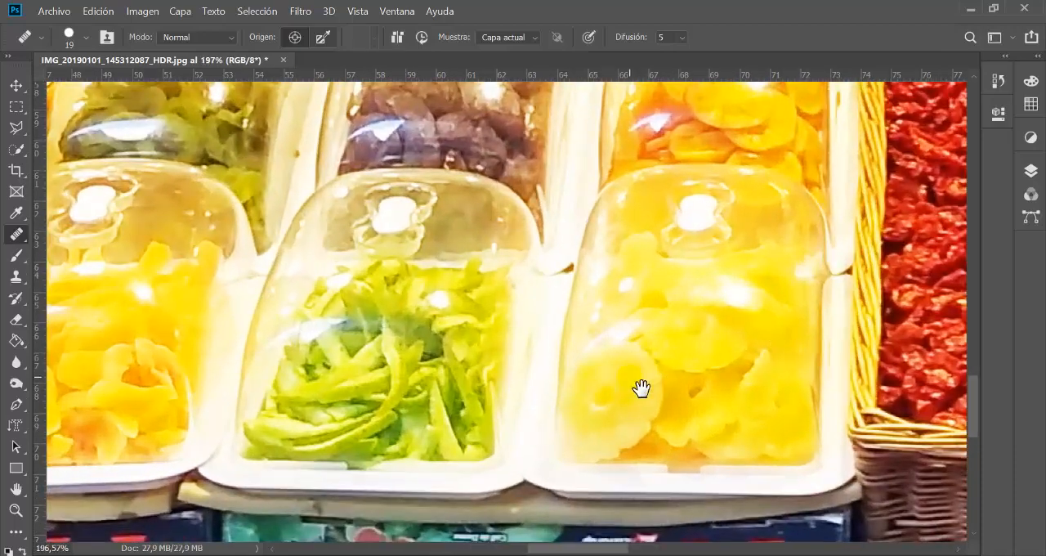
left_click_drag(642, 387, 841, 356)
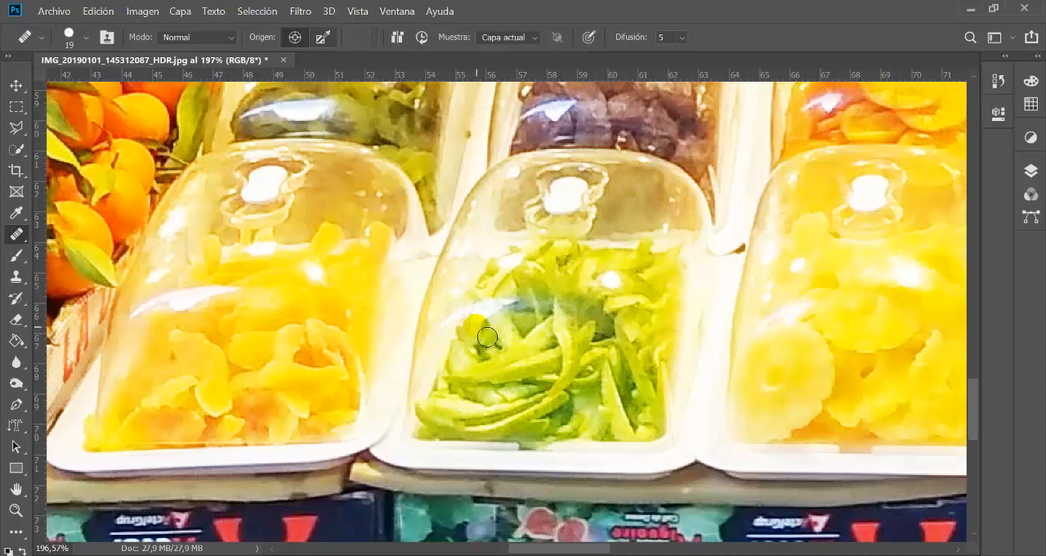
left_click(426, 416)
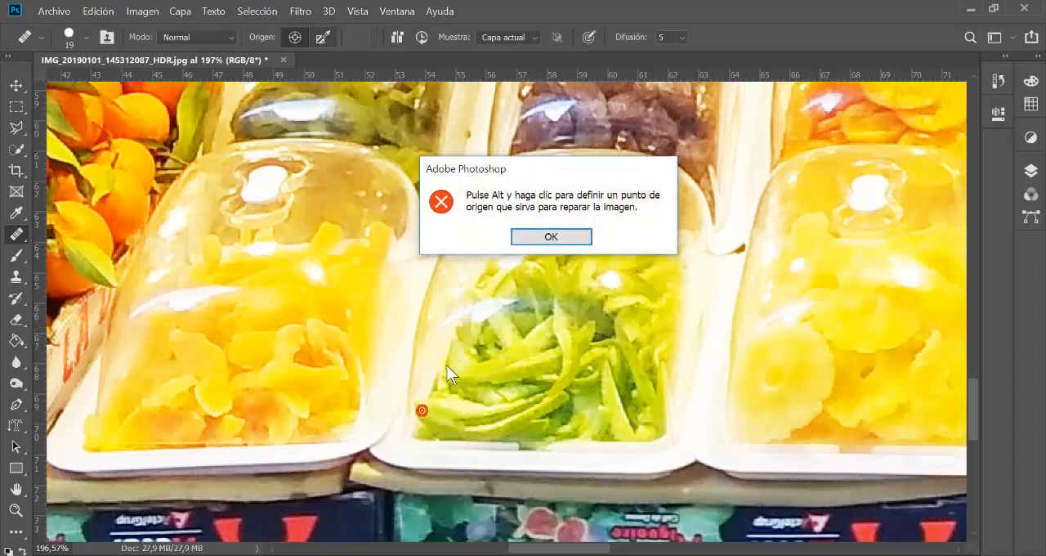
left_click(564, 241)
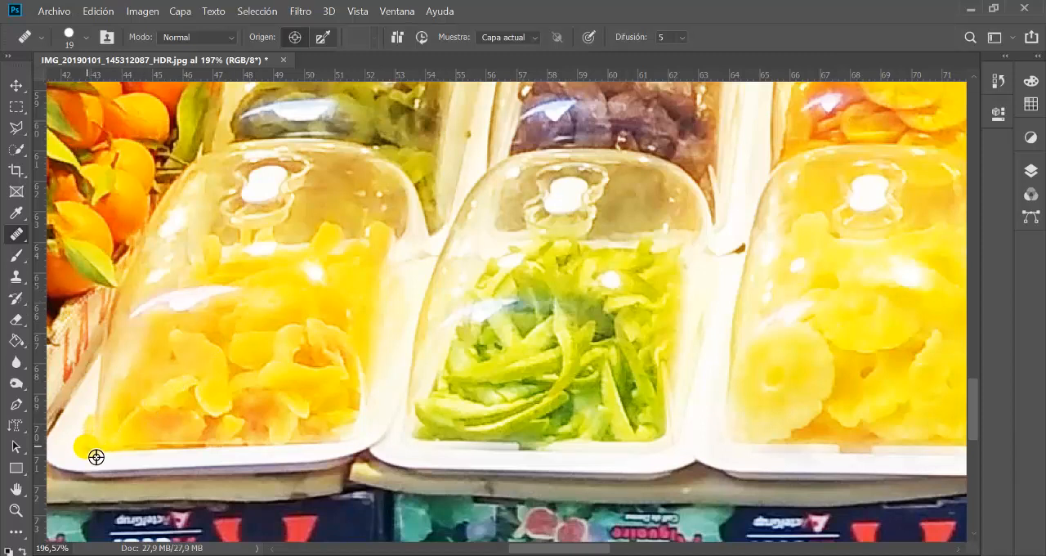
mouse_move(109, 454)
left_mouse_down()
mouse_move(259, 432)
mouse_move(390, 434)
mouse_move(431, 454)
left_mouse_up()
mouse_move(419, 451)
left_mouse_down()
mouse_move(434, 396)
mouse_move(434, 437)
mouse_move(468, 444)
mouse_move(433, 448)
mouse_move(547, 455)
mouse_move(481, 433)
mouse_move(541, 429)
mouse_move(449, 421)
mouse_move(468, 357)
mouse_move(447, 381)
mouse_move(441, 422)
mouse_move(453, 381)
mouse_move(550, 421)
mouse_move(529, 426)
mouse_move(573, 416)
mouse_move(593, 449)
mouse_move(501, 425)
mouse_move(515, 408)
mouse_move(570, 394)
mouse_move(545, 380)
mouse_move(540, 395)
mouse_move(499, 379)
mouse_move(511, 383)
mouse_move(479, 391)
mouse_move(512, 370)
mouse_move(551, 380)
mouse_move(511, 434)
mouse_move(475, 403)
mouse_move(499, 325)
mouse_move(475, 366)
mouse_move(496, 311)
mouse_move(499, 321)
mouse_move(587, 266)
mouse_move(556, 284)
mouse_move(595, 282)
mouse_move(584, 306)
mouse_move(560, 315)
mouse_move(636, 284)
mouse_move(643, 248)
mouse_move(645, 280)
left_mouse_up()
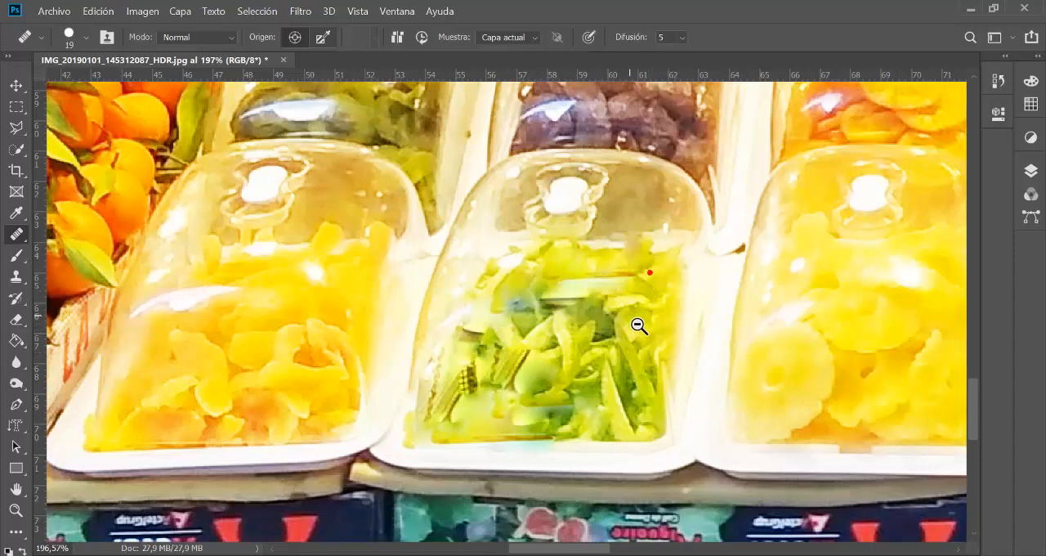
Step: Sample the wicker rim behind the right dried-tomato basket and heal over the tomatoes overlapping it below the white scoop
left_click(626, 326, "alt")
mouse_move(728, 265)
left_mouse_down()
mouse_move(583, 299)
mouse_move(527, 339)
left_mouse_up()
mouse_move(863, 249)
left_mouse_down()
mouse_move(833, 413)
mouse_move(455, 239)
mouse_move(394, 246)
left_mouse_up()
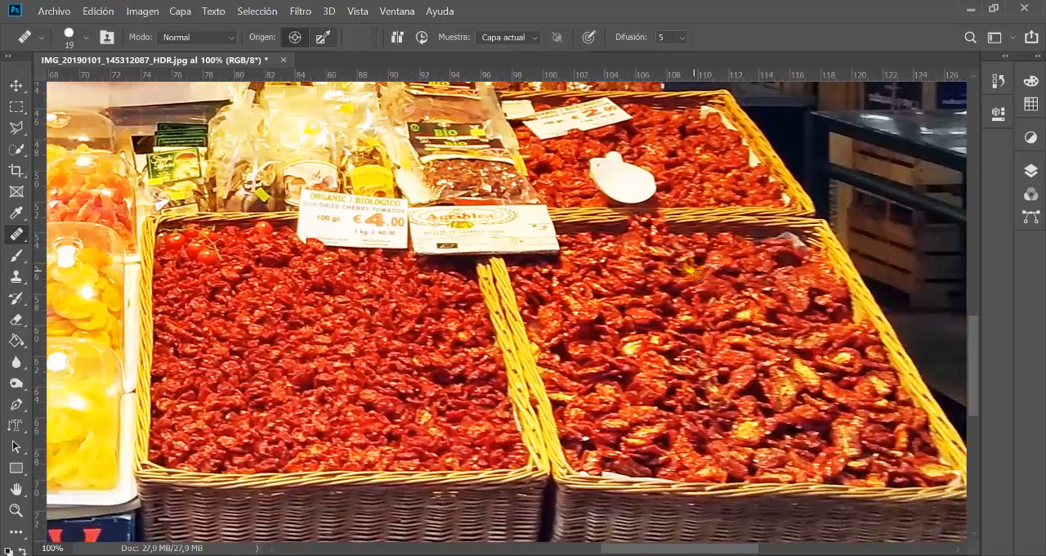
scroll(641, 246, "up", 4)
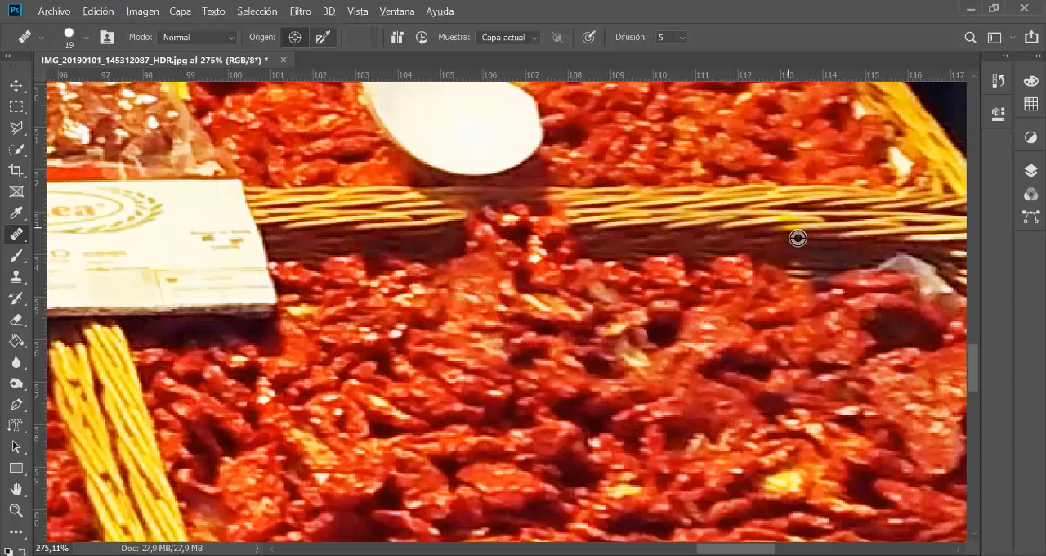
left_click(714, 234, "alt")
mouse_move(545, 228)
left_mouse_down()
mouse_move(544, 242)
mouse_move(464, 235)
mouse_move(605, 236)
mouse_move(566, 226)
mouse_move(462, 237)
mouse_move(580, 251)
mouse_move(490, 243)
mouse_move(501, 258)
left_mouse_up()
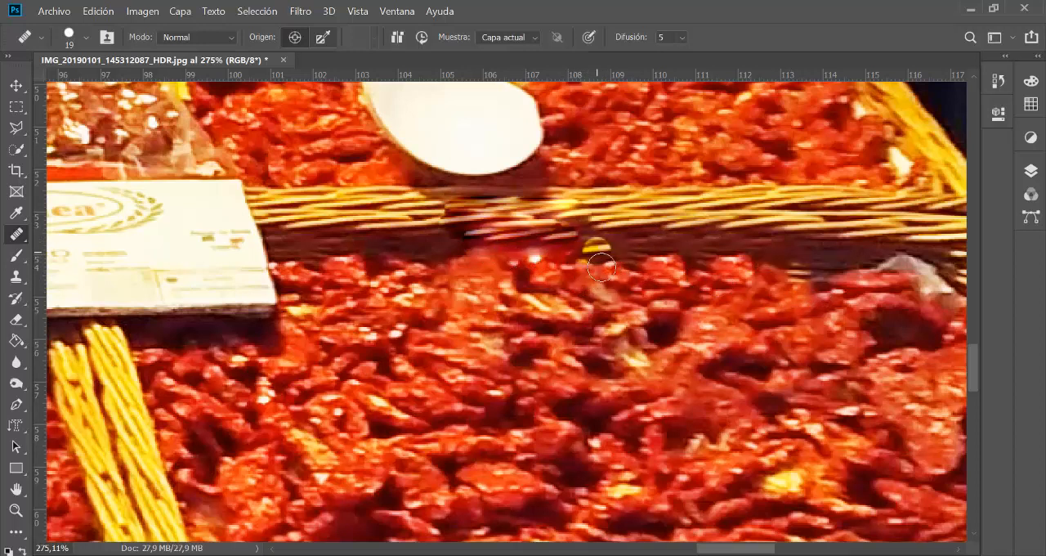
Step: Set the Healing Brush hardness to 38% and retouch the wicker rim beside the smeared patch below the scoop
left_click(90, 38)
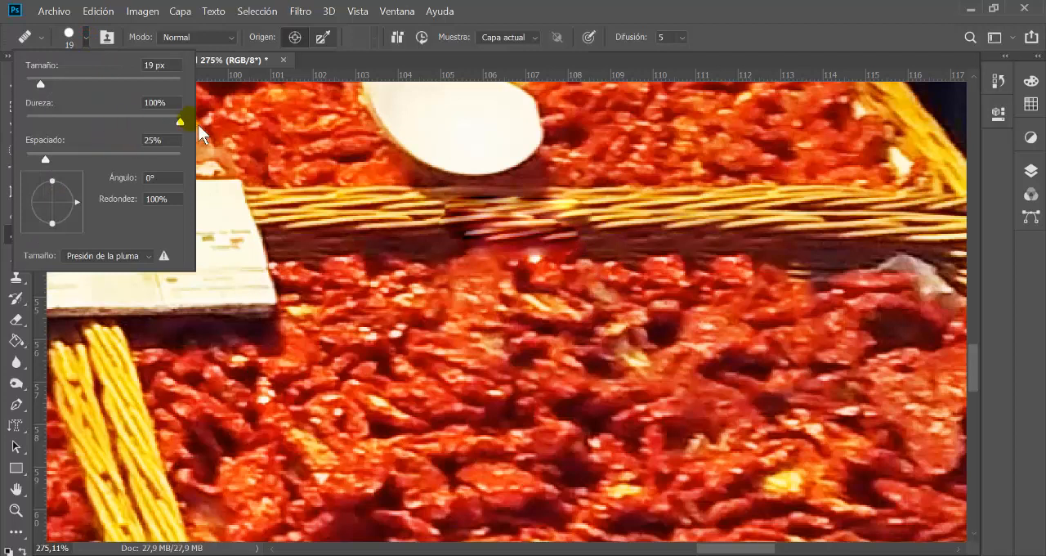
left_click_drag(185, 122, 93, 131)
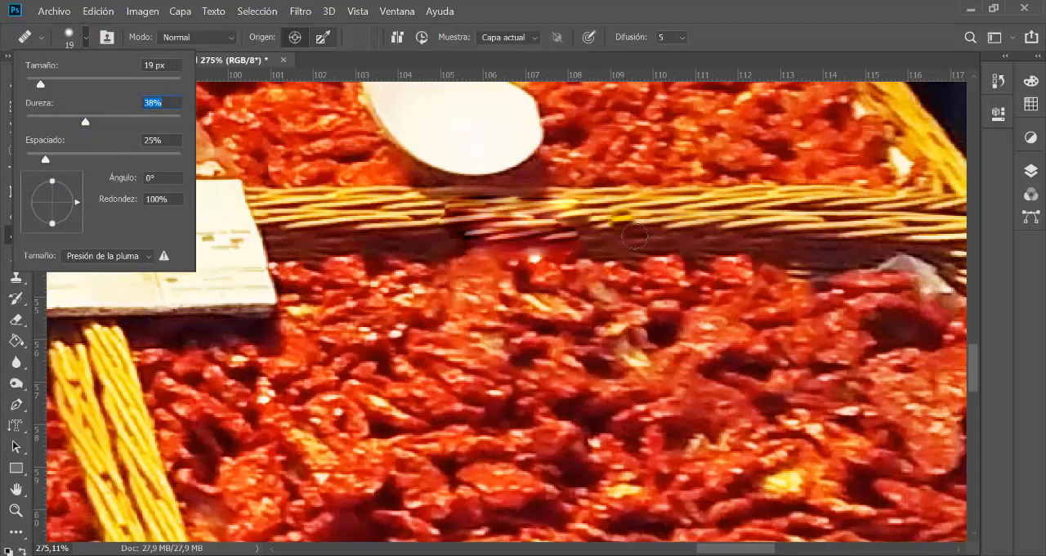
left_click(587, 239)
left_click_drag(585, 239, 596, 222)
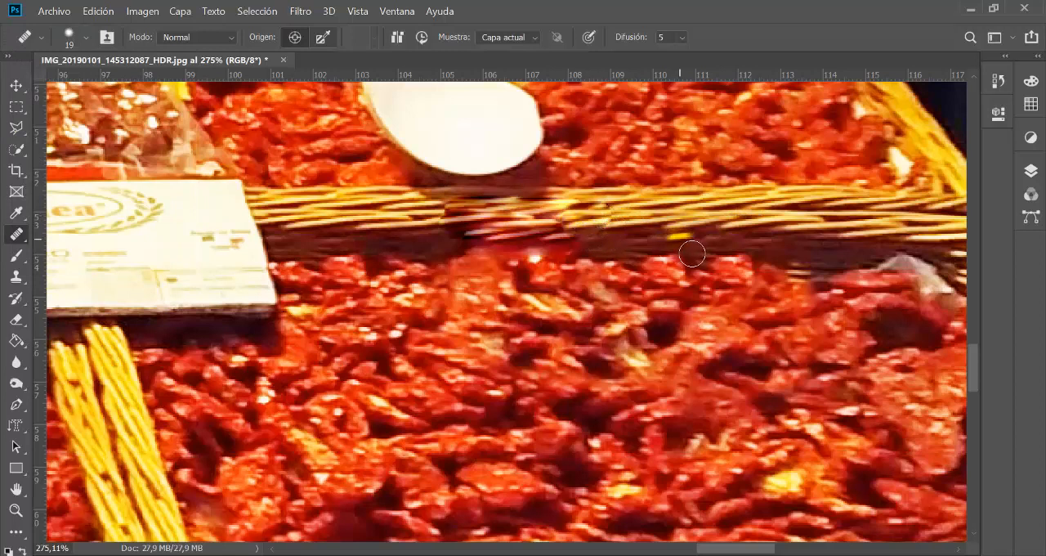
left_click(612, 218)
left_click(707, 231, "alt")
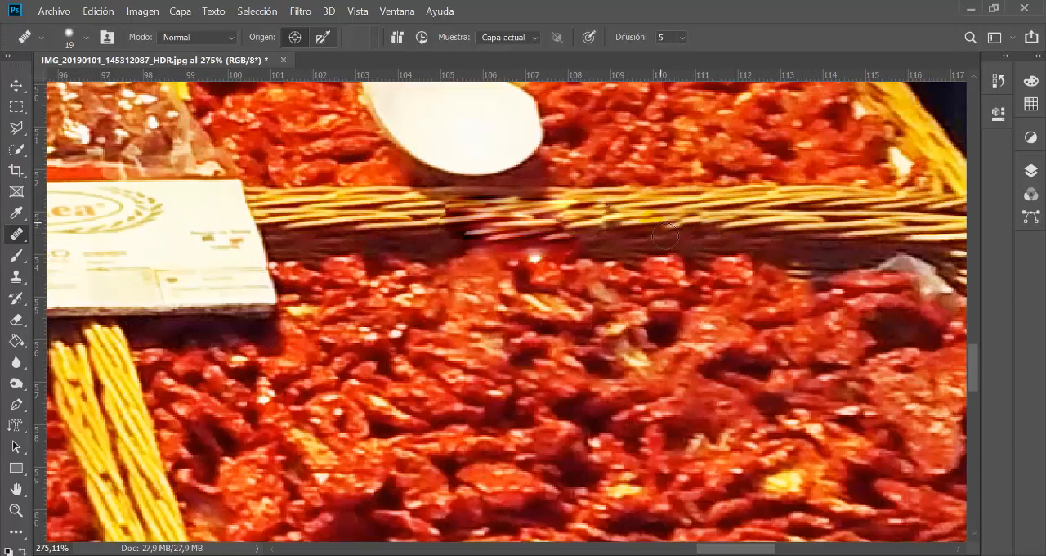
left_click(577, 243)
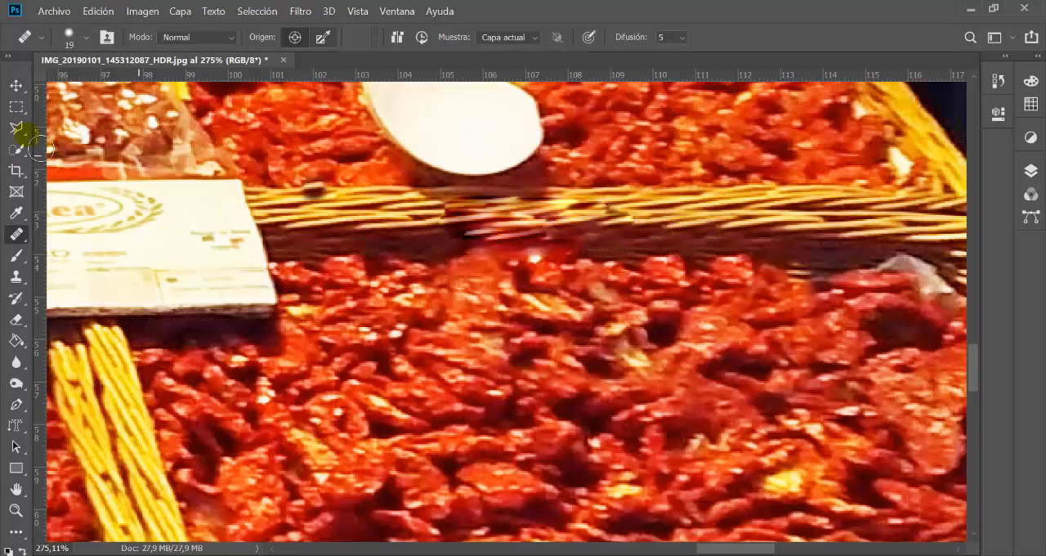
Step: Lower the Healing Brush hardness further and heal the smeared rim patch again from a clean stretch of wicker
left_click(88, 38)
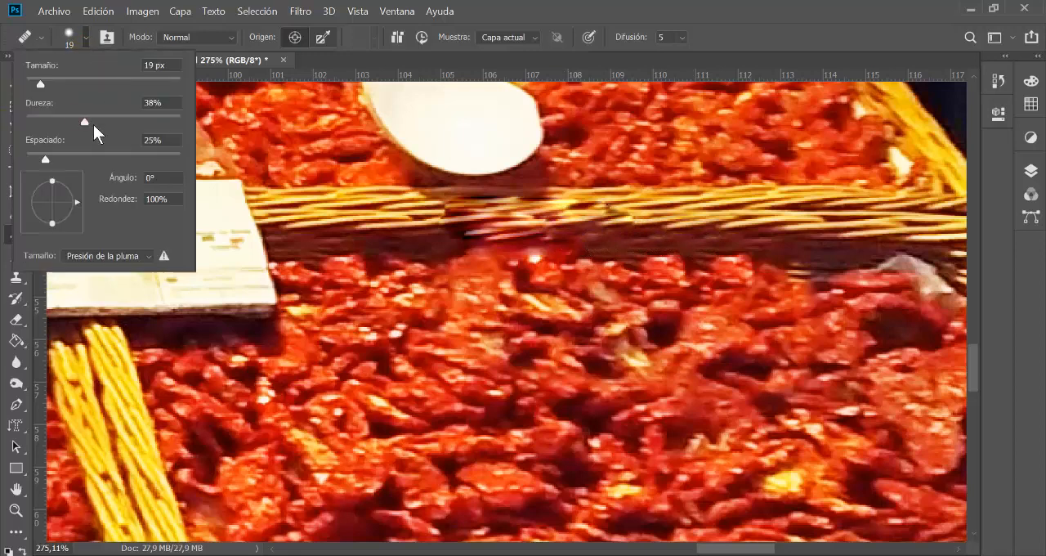
left_click_drag(90, 122, 22, 137)
mouse_move(639, 219)
left_mouse_down()
mouse_move(679, 239)
mouse_move(730, 245)
left_mouse_up()
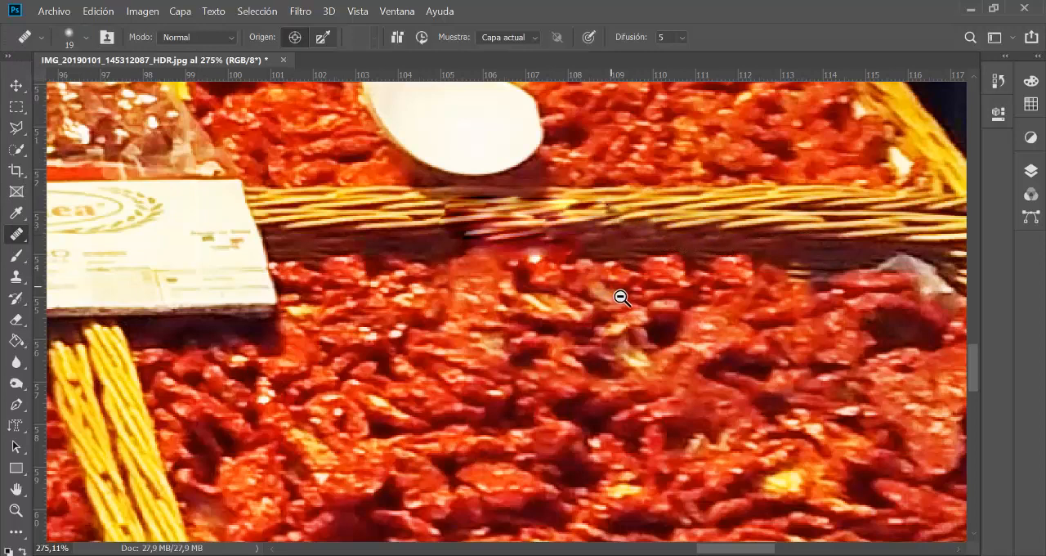
scroll(618, 296, "down", 1)
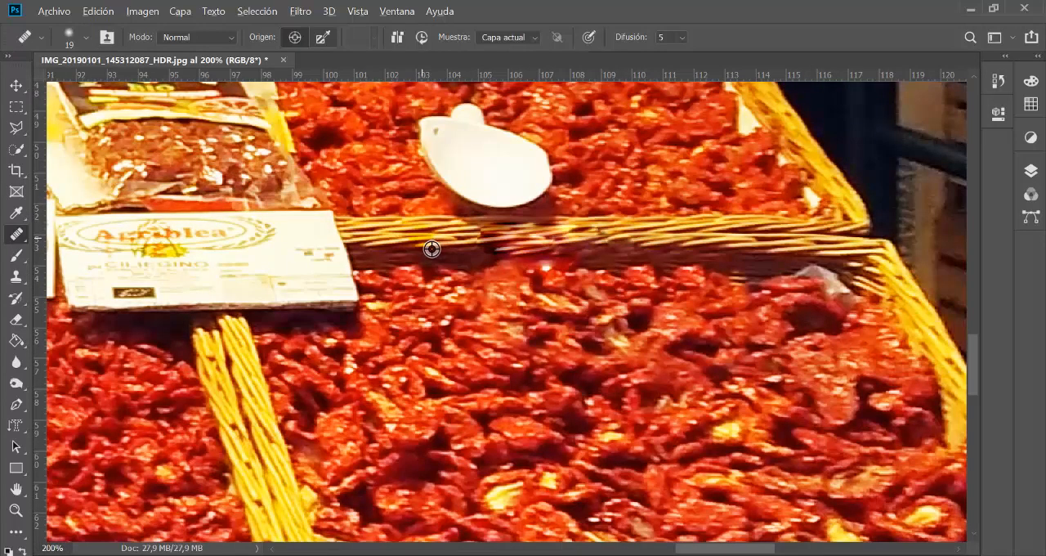
left_click_drag(487, 247, 579, 249)
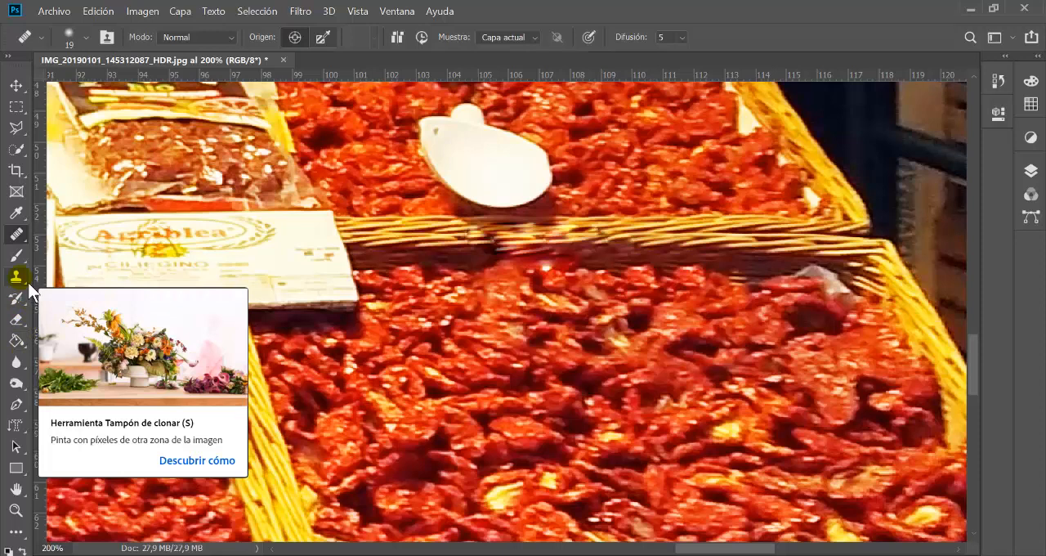
Step: Switch to the Clone Stamp and clone clean wicker and dried tomatoes over the smeared patch below the scoop
left_click(27, 283)
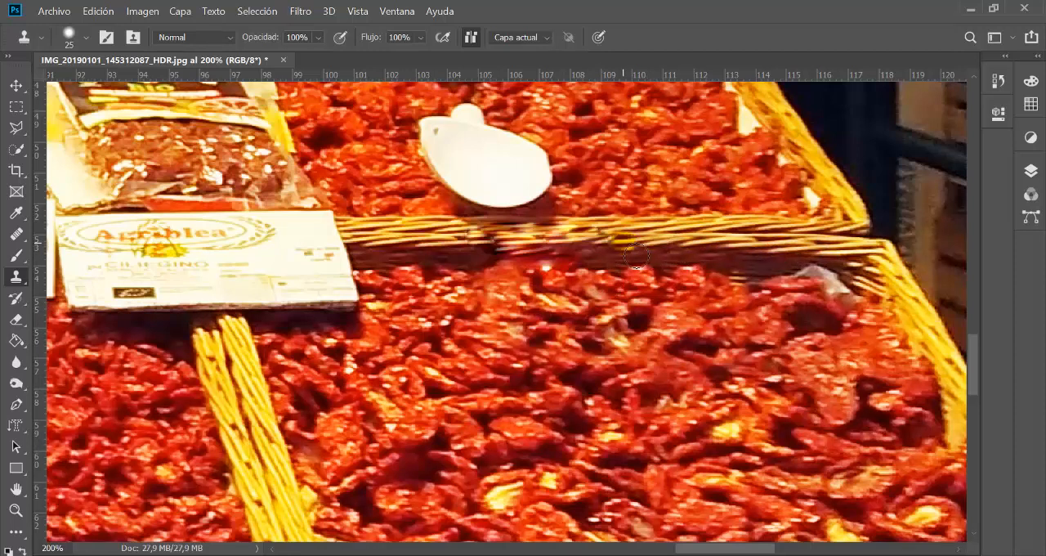
left_click_drag(625, 256, 505, 255)
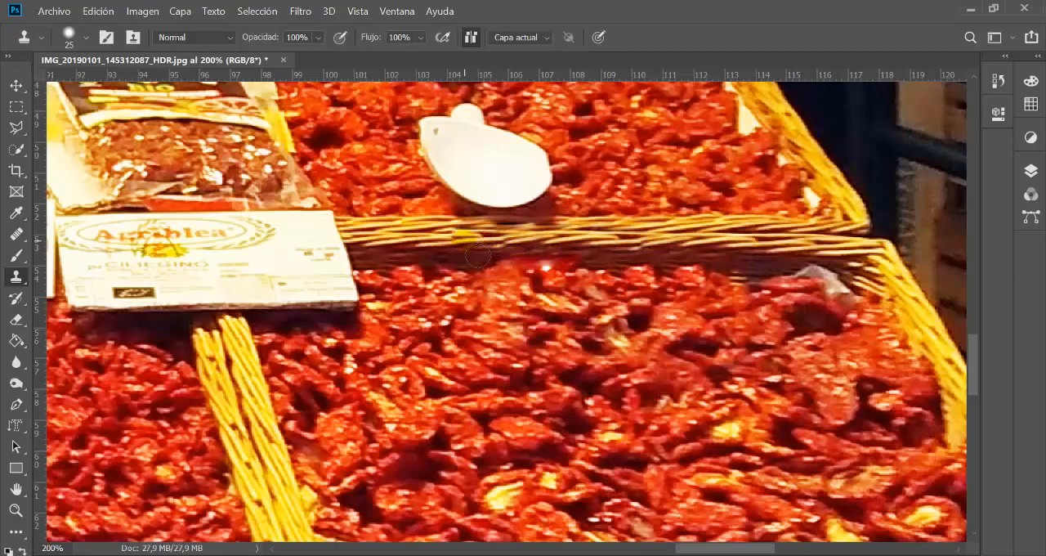
left_click_drag(616, 311, 650, 294)
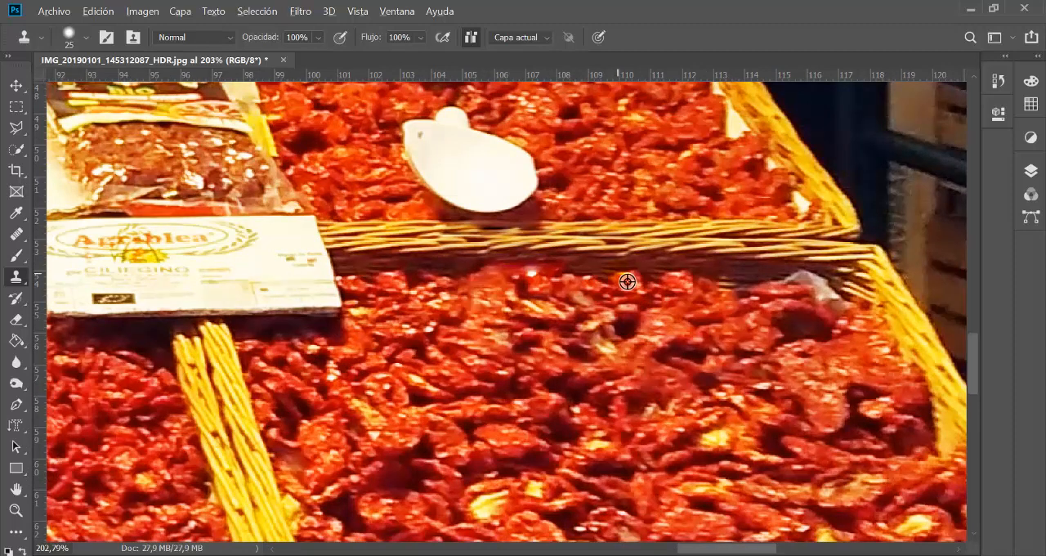
mouse_move(571, 279)
left_mouse_down()
mouse_move(532, 277)
mouse_move(576, 278)
mouse_move(483, 278)
left_mouse_up()
left_click(532, 278)
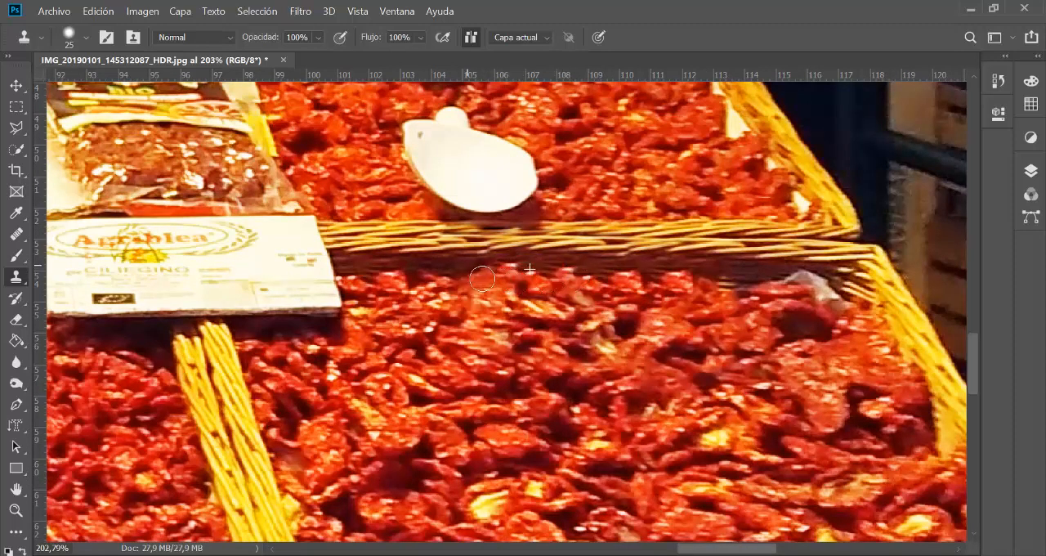
left_click(502, 266)
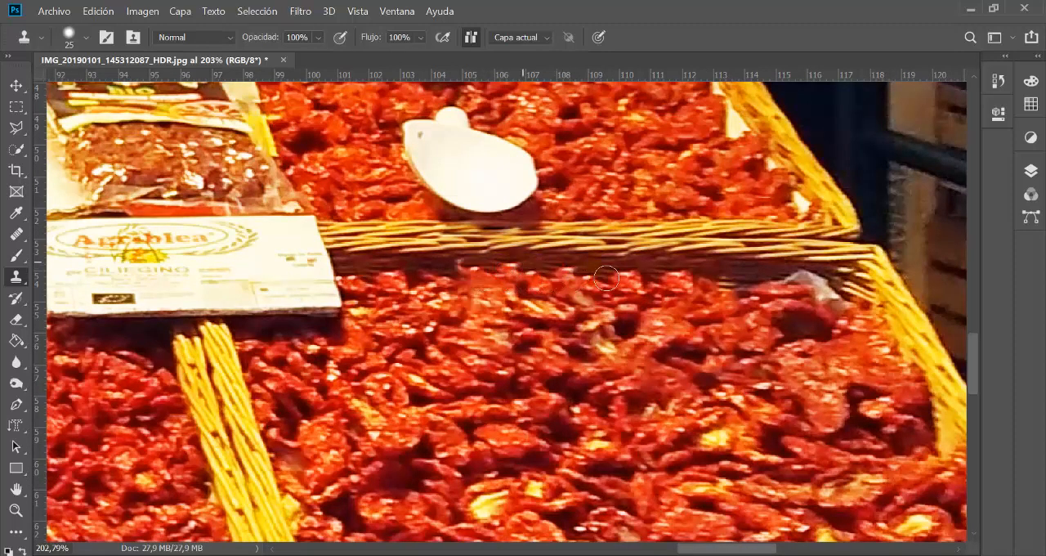
Step: Set the Clone Stamp opacity to 37%
left_click(320, 39)
left_click_drag(356, 62, 316, 64)
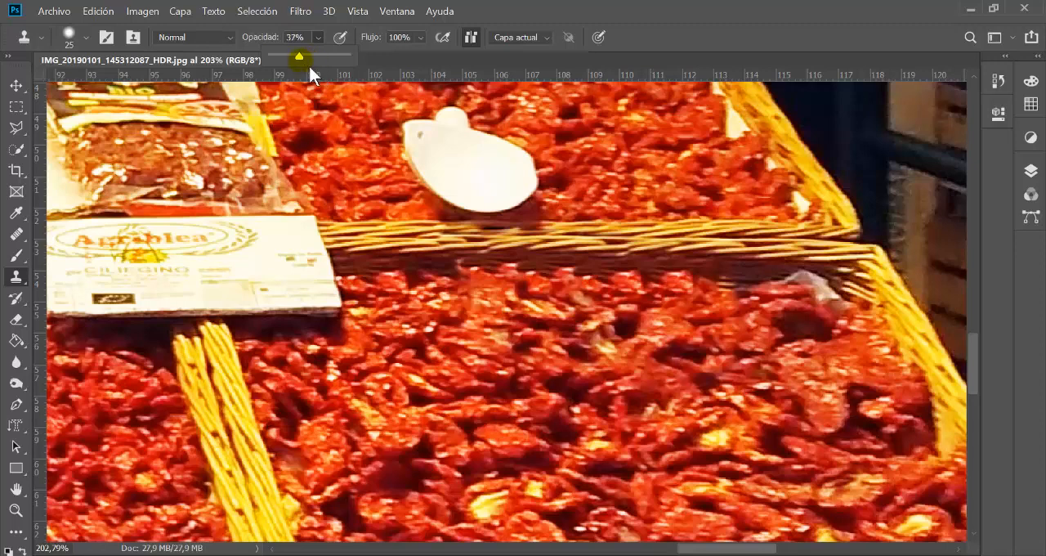
left_click_drag(308, 67, 306, 68)
left_click_drag(559, 357, 653, 397)
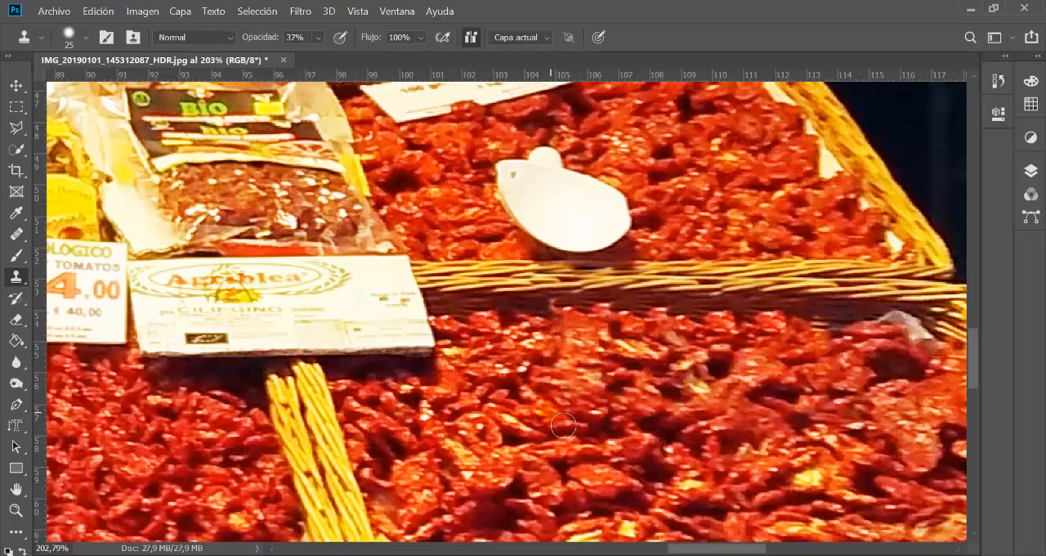
Step: Set the Clone Stamp opacity to 100% and clone dried tomatoes over the lower right corner of the Agriblea sign
left_click(321, 35)
left_click_drag(333, 56, 536, 159)
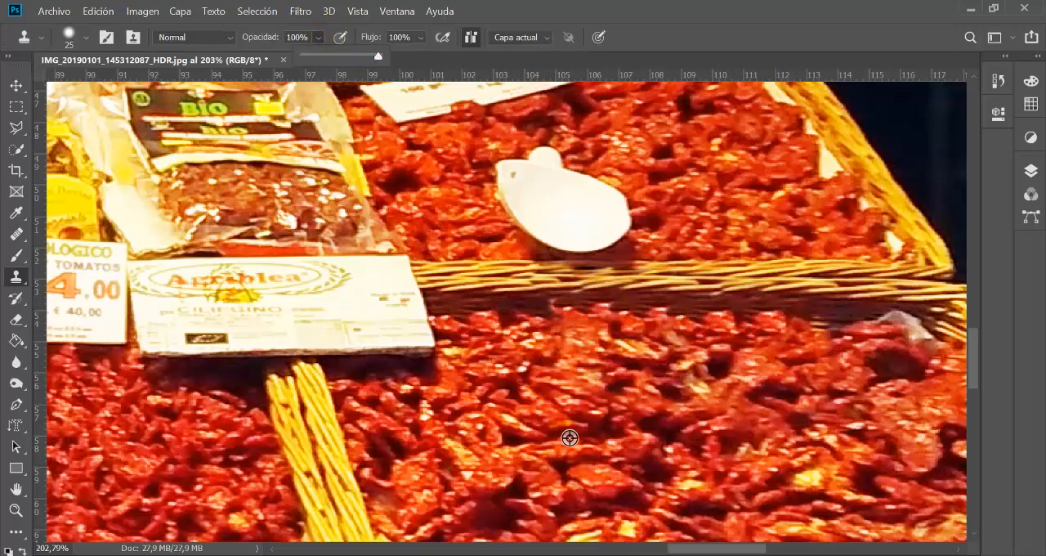
left_click(584, 418, "alt")
left_click(406, 314)
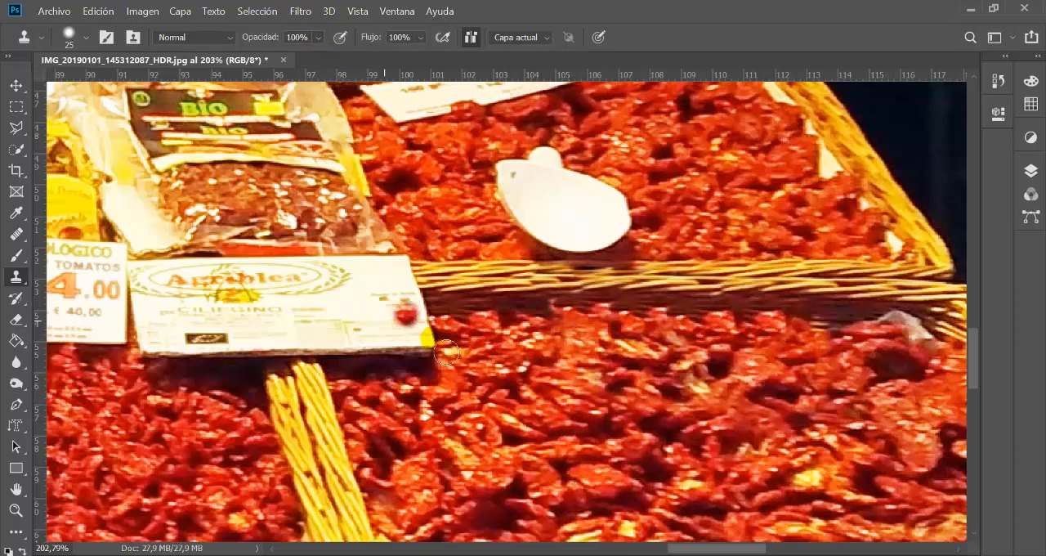
mouse_move(446, 351)
left_mouse_down()
mouse_move(413, 345)
mouse_move(449, 362)
mouse_move(425, 369)
mouse_move(439, 335)
left_mouse_up()
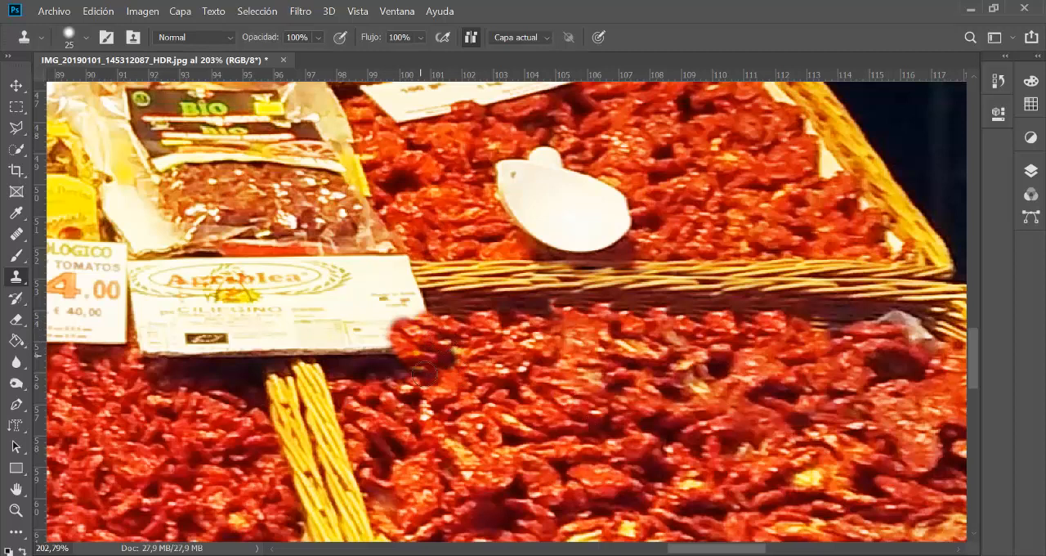
mouse_move(423, 374)
left_mouse_down()
mouse_move(392, 367)
mouse_move(364, 341)
mouse_move(382, 326)
mouse_move(356, 344)
mouse_move(383, 365)
mouse_move(410, 361)
mouse_move(387, 367)
mouse_move(393, 347)
mouse_move(420, 345)
left_mouse_up()
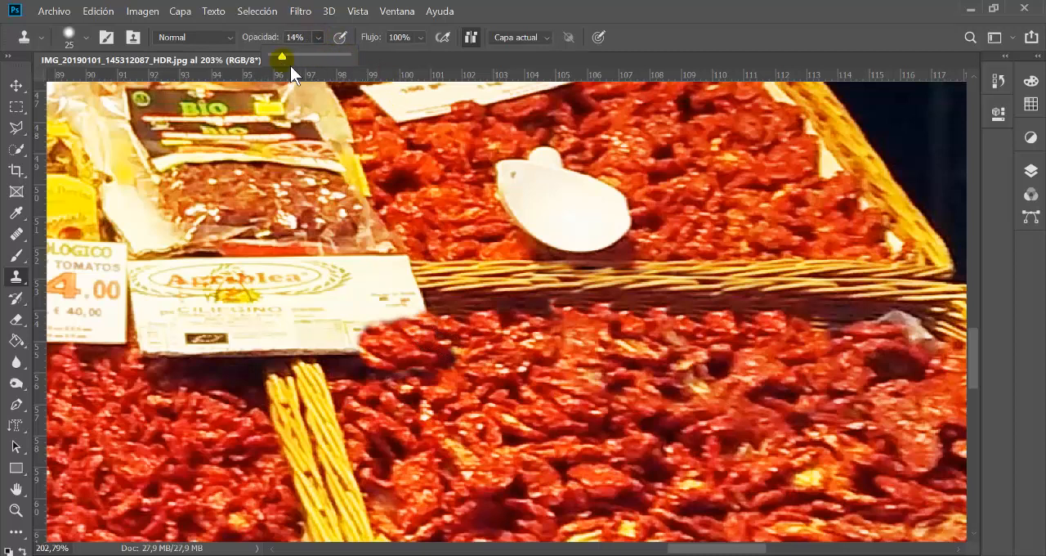
Step: Clone dried tomatoes over the right part of the Agriblea sign at 14% opacity
left_click(612, 451, "alt")
mouse_move(363, 327)
left_mouse_down()
mouse_move(343, 313)
mouse_move(381, 303)
mouse_move(393, 332)
mouse_move(351, 357)
mouse_move(421, 329)
mouse_move(357, 354)
mouse_move(347, 387)
left_mouse_up()
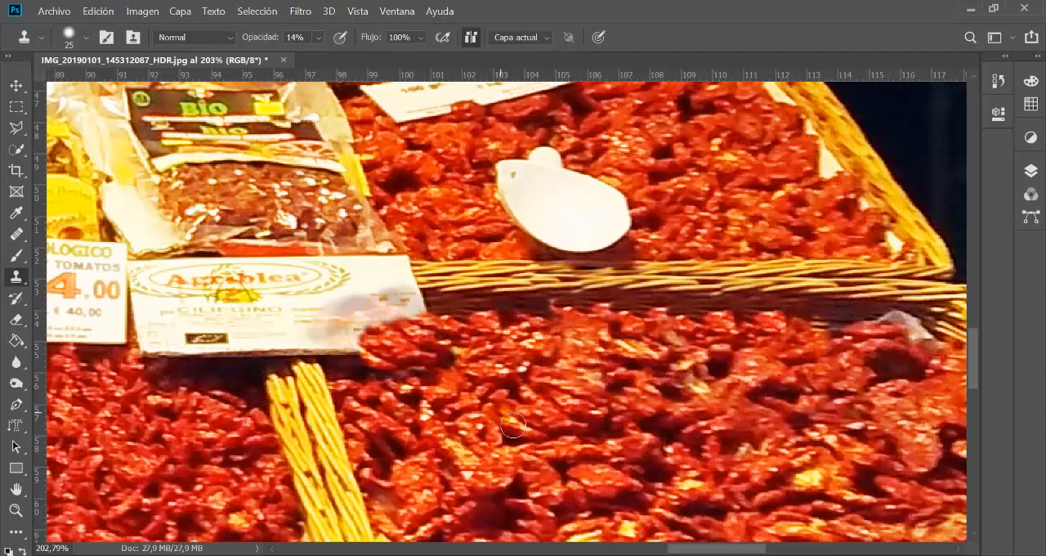
mouse_move(412, 347)
left_mouse_down()
mouse_move(365, 332)
mouse_move(351, 369)
mouse_move(391, 332)
mouse_move(431, 329)
mouse_move(398, 310)
mouse_move(422, 335)
mouse_move(417, 310)
mouse_move(374, 323)
mouse_move(378, 364)
mouse_move(346, 358)
mouse_move(337, 369)
mouse_move(361, 339)
mouse_move(419, 316)
mouse_move(421, 281)
mouse_move(374, 295)
mouse_move(427, 364)
mouse_move(477, 393)
mouse_move(380, 346)
mouse_move(409, 329)
mouse_move(342, 347)
mouse_move(345, 373)
mouse_move(384, 343)
left_mouse_up()
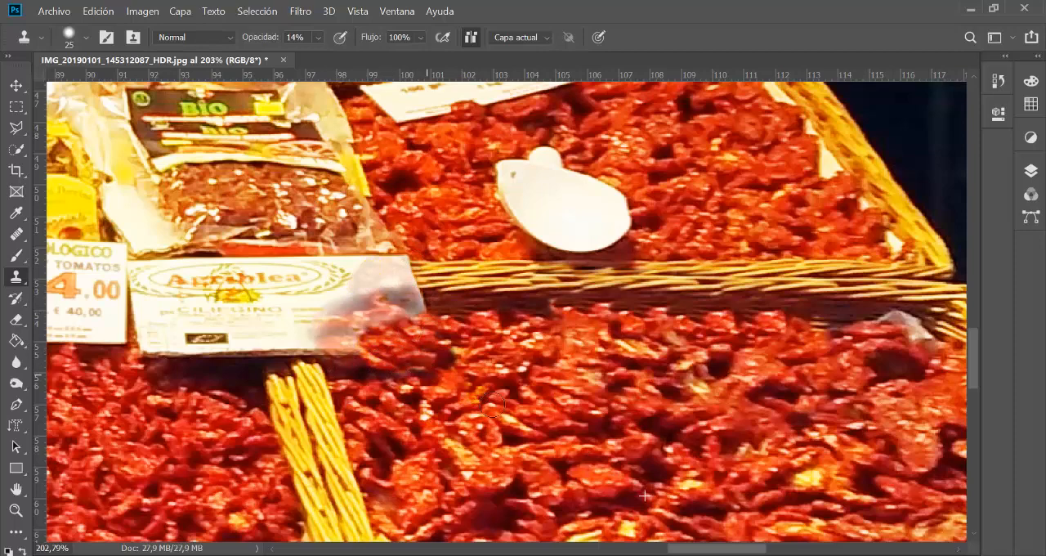
Step: Select the regular Healing Brush from the healing tools and return to the Clone Stamp
left_click(550, 346, "alt")
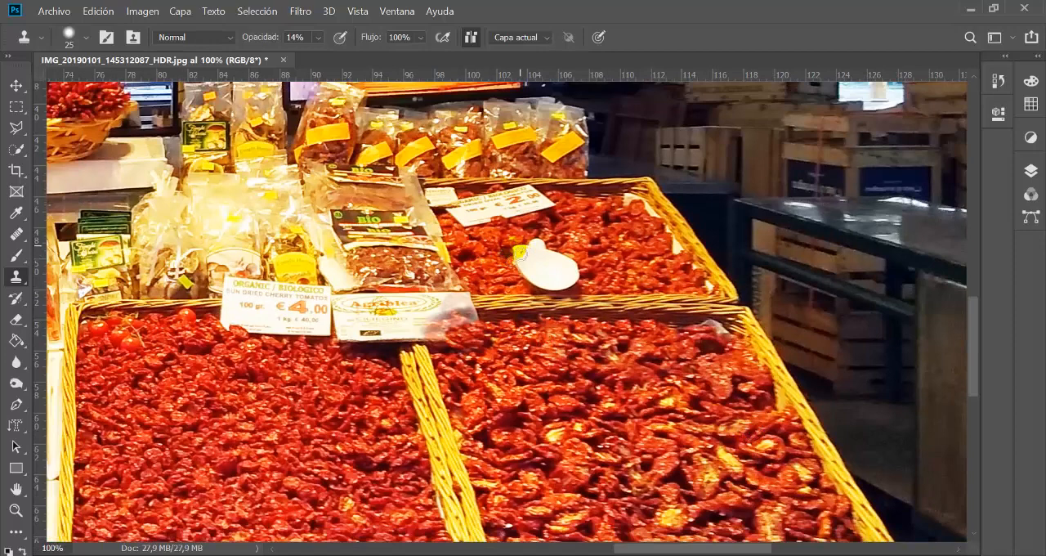
left_click_drag(620, 390, 724, 340)
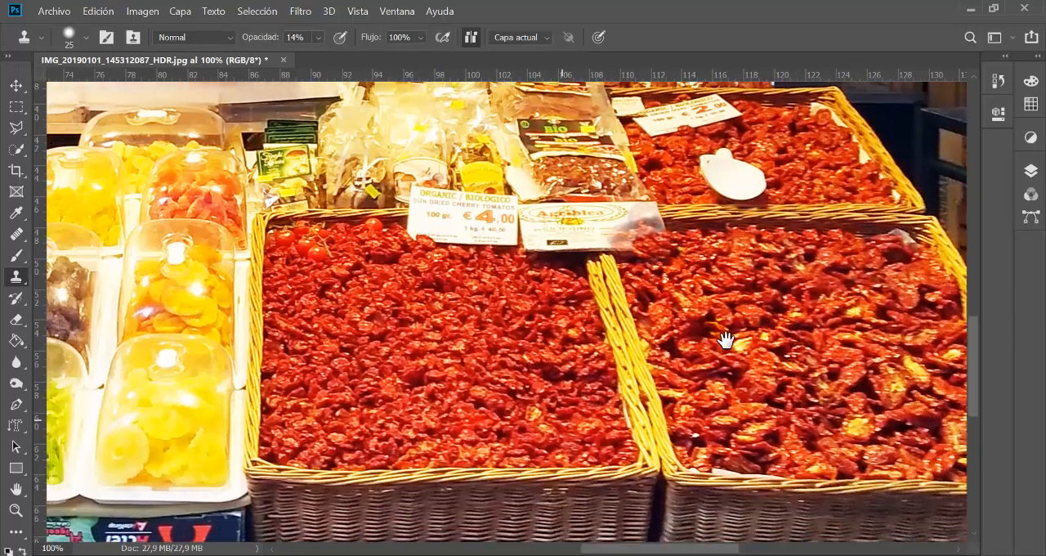
left_click_drag(563, 390, 422, 401)
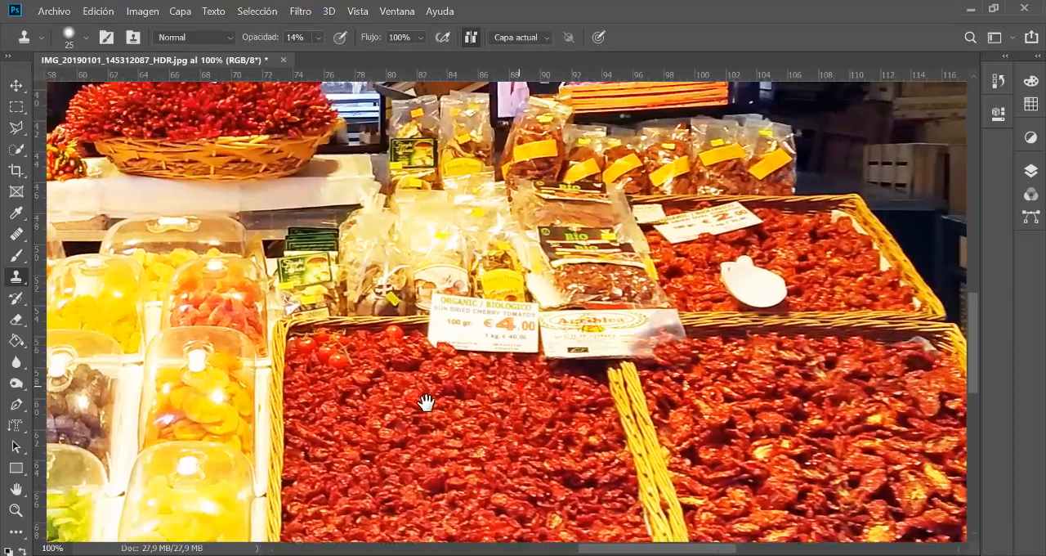
left_click(25, 239)
left_click(99, 249)
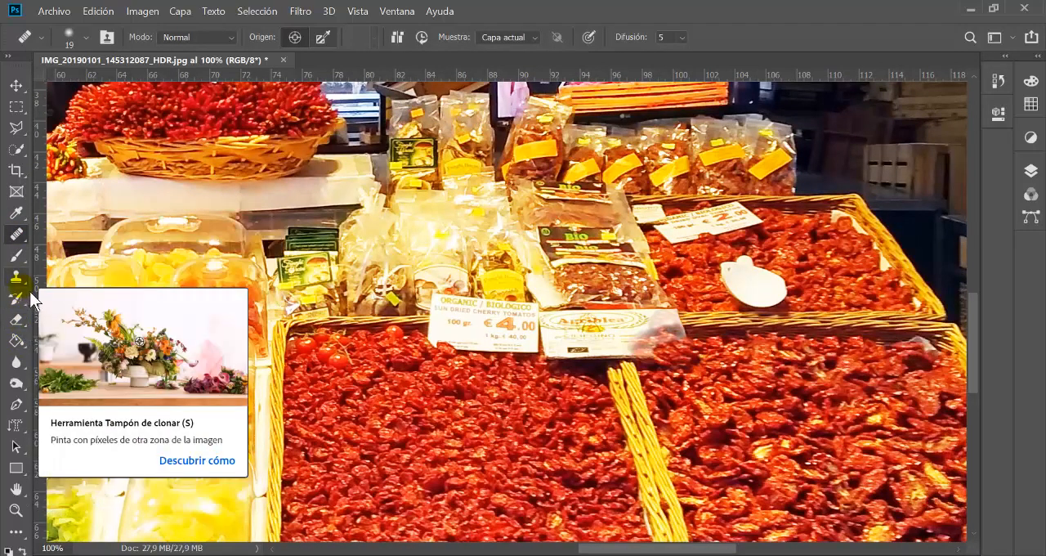
right_click(16, 234)
left_click(126, 252)
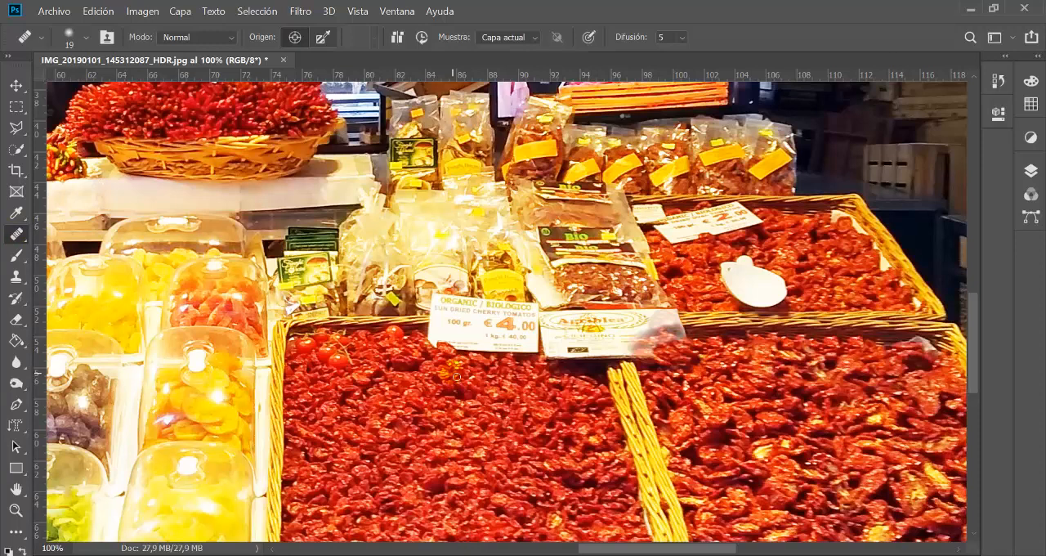
left_click(23, 277)
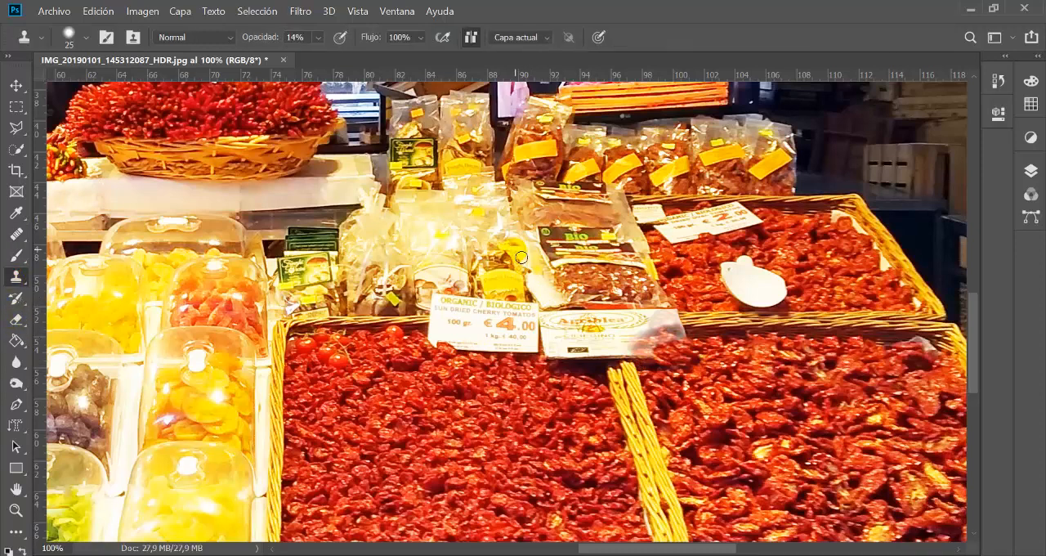
Step: Try cloning the front edge of the yellow dried-fruit tray onto the tomato basket's rim at 14% opacity
left_click_drag(495, 375, 700, 305)
left_click_drag(635, 454, 612, 398)
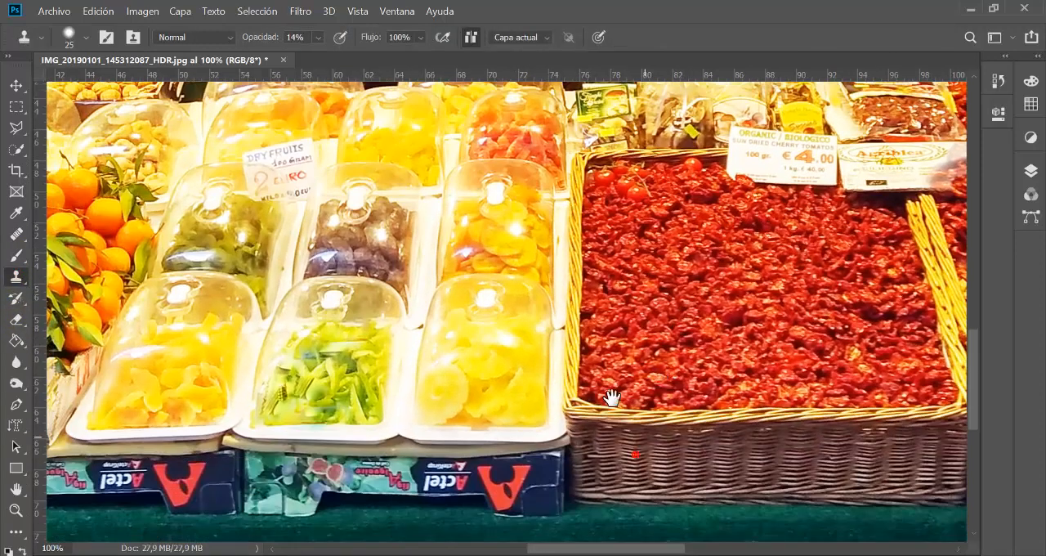
left_click(401, 425, "alt")
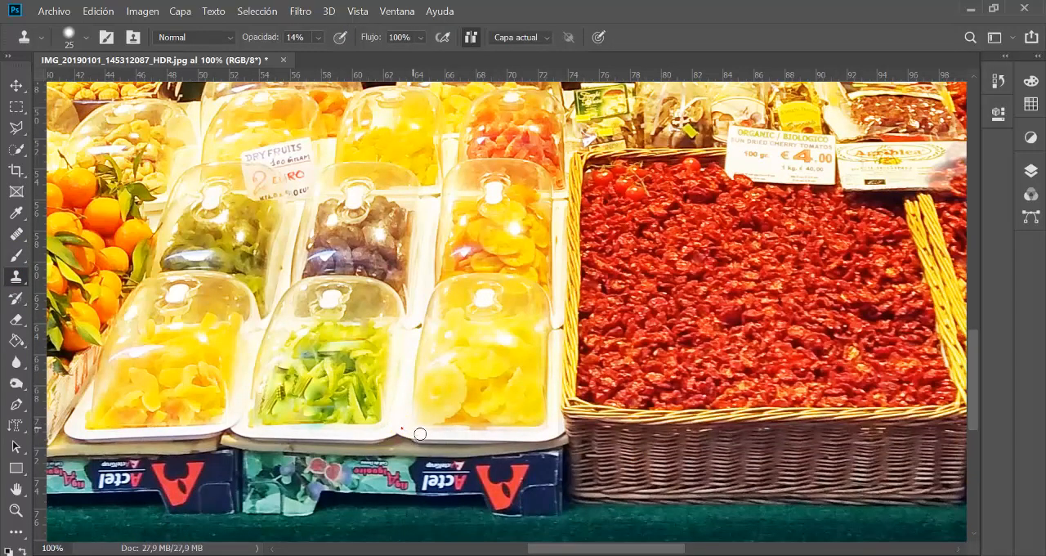
left_click(622, 438)
left_click_drag(597, 430, 624, 436)
Step: Enlarge the Clone Stamp brush to 95 px and try cloning the tray corner onto the tomato basket's front edge
left_click(70, 36)
left_click(128, 89)
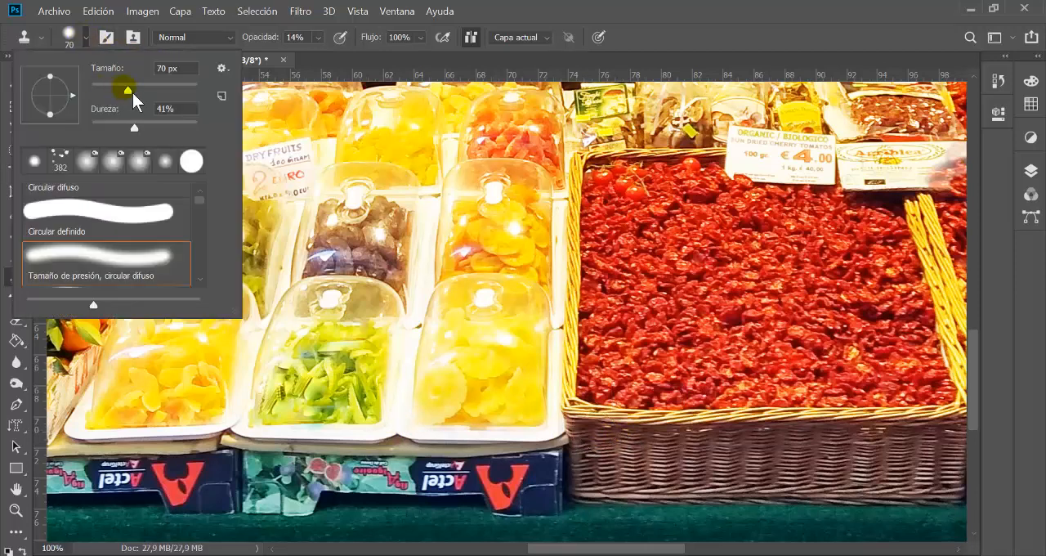
left_click_drag(149, 96, 149, 96)
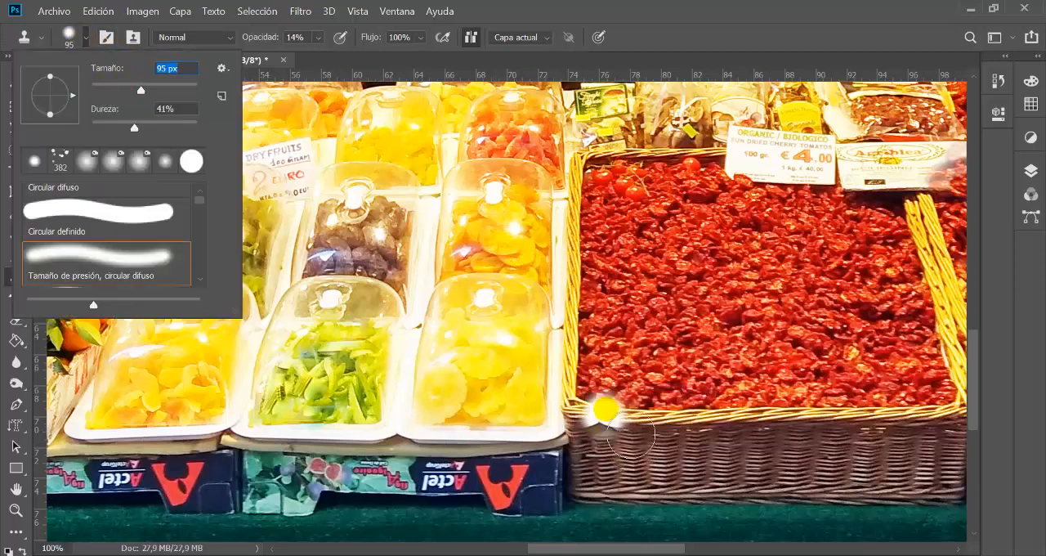
left_click(610, 424, "alt")
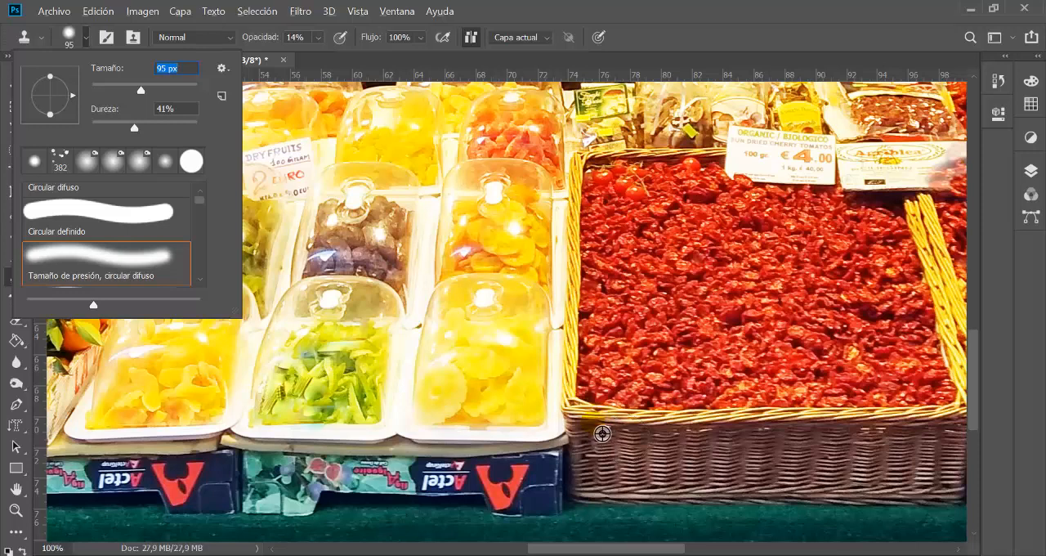
mouse_move(602, 433)
left_mouse_down()
mouse_move(639, 428)
mouse_move(581, 426)
mouse_move(660, 426)
mouse_move(607, 431)
mouse_move(652, 430)
mouse_move(601, 442)
mouse_move(591, 433)
left_mouse_up()
Step: Set the Clone Stamp opacity to 100% and clone the yellow dried-fruit tray onto the front left part of the tomato basket
left_click(318, 38)
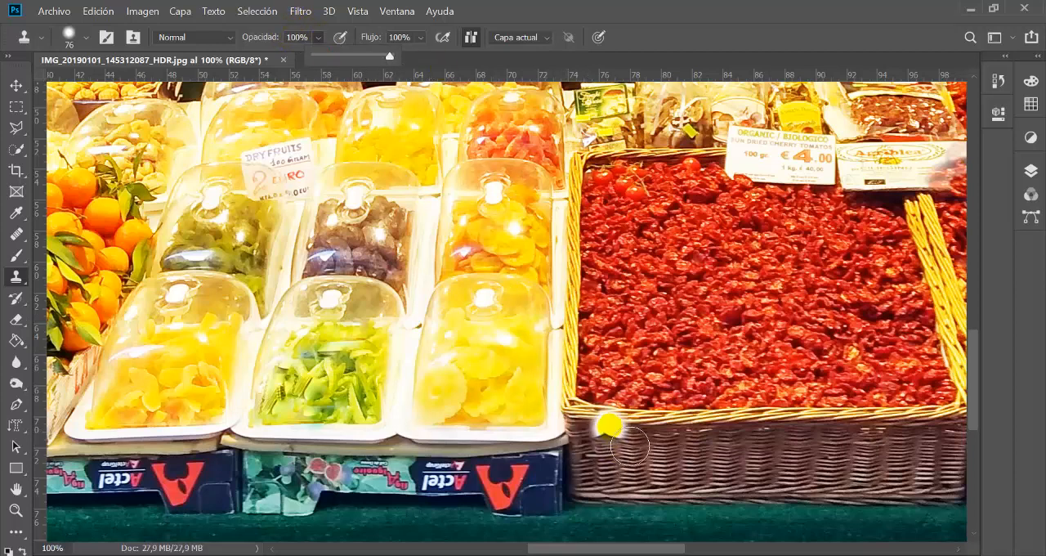
left_click(598, 419)
mouse_move(627, 409)
left_mouse_down()
mouse_move(644, 335)
mouse_move(651, 354)
mouse_move(638, 413)
mouse_move(677, 403)
mouse_move(678, 344)
mouse_move(654, 312)
mouse_move(732, 317)
mouse_move(729, 344)
mouse_move(704, 329)
mouse_move(646, 432)
mouse_move(717, 437)
mouse_move(628, 434)
mouse_move(741, 433)
mouse_move(741, 394)
mouse_move(723, 378)
mouse_move(690, 408)
mouse_move(751, 404)
mouse_move(761, 386)
mouse_move(755, 311)
mouse_move(736, 296)
mouse_move(665, 303)
mouse_move(644, 386)
mouse_move(652, 424)
mouse_move(712, 432)
mouse_move(754, 398)
mouse_move(752, 434)
mouse_move(763, 431)
mouse_move(770, 404)
mouse_move(747, 440)
mouse_move(735, 439)
mouse_move(767, 391)
mouse_move(719, 296)
left_mouse_up()
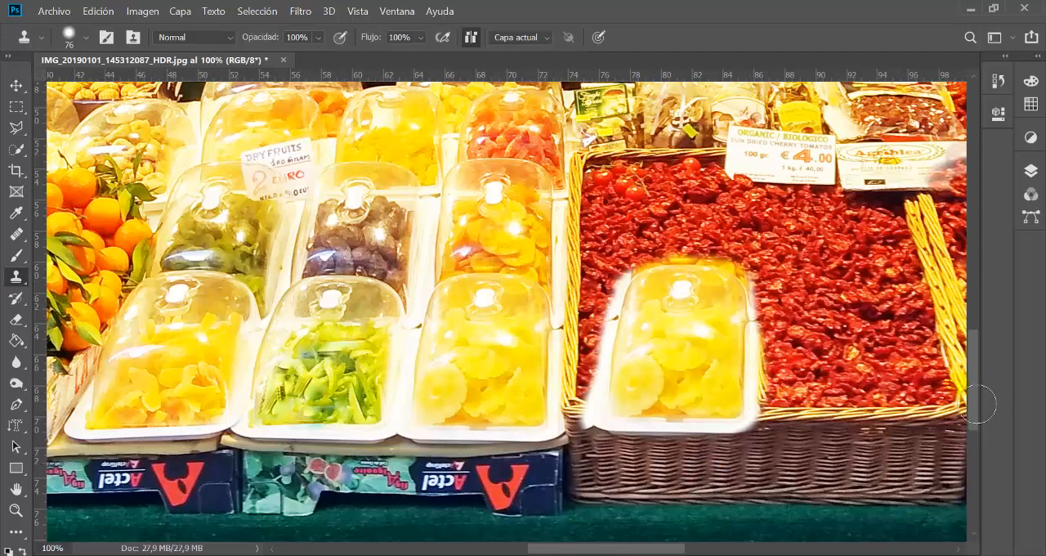
Step: Unlock the Fondo background layer and toggle its visibility off and on
left_click(422, 300, "alt")
left_click(422, 300, "alt")
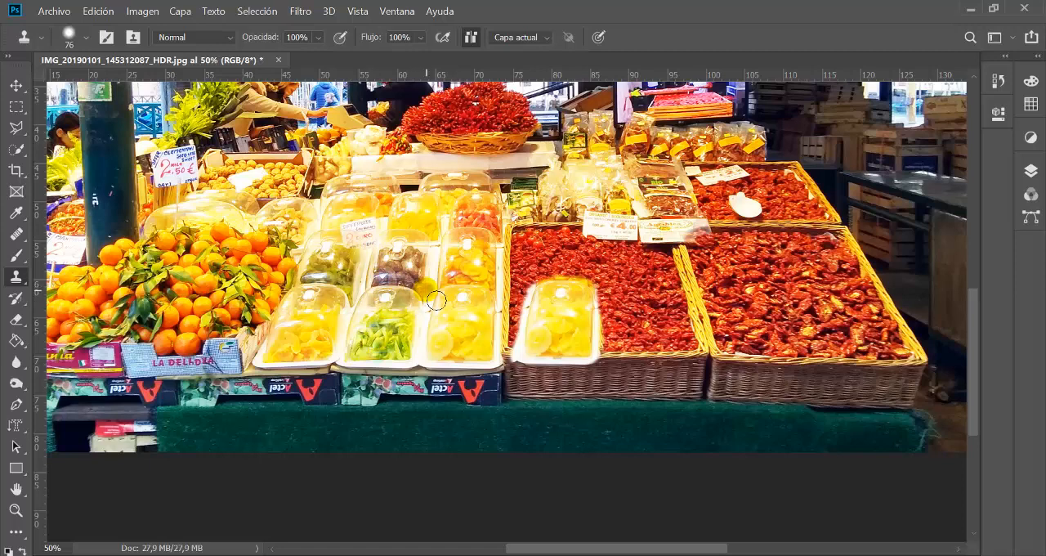
left_click_drag(592, 331, 611, 352)
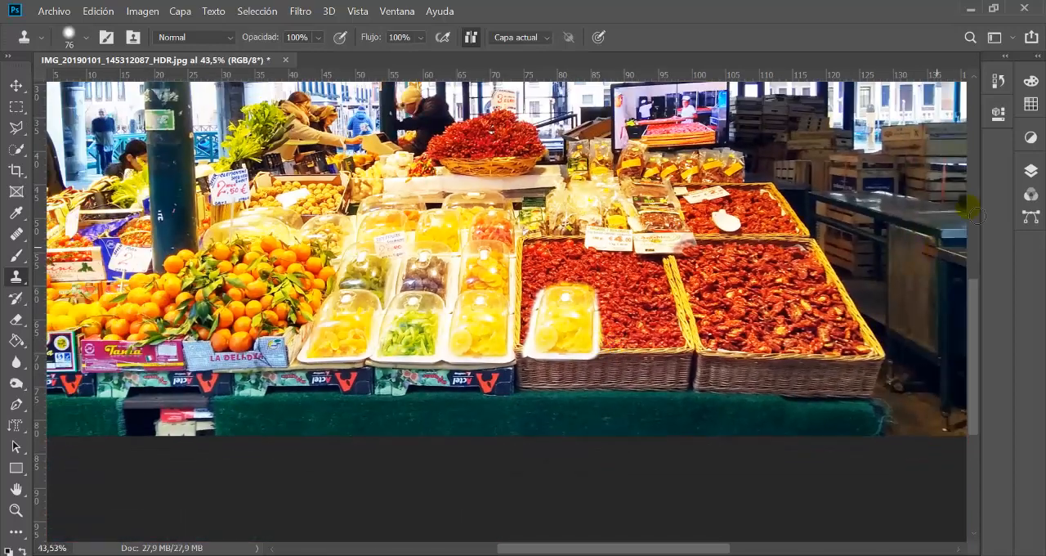
left_click(1031, 170)
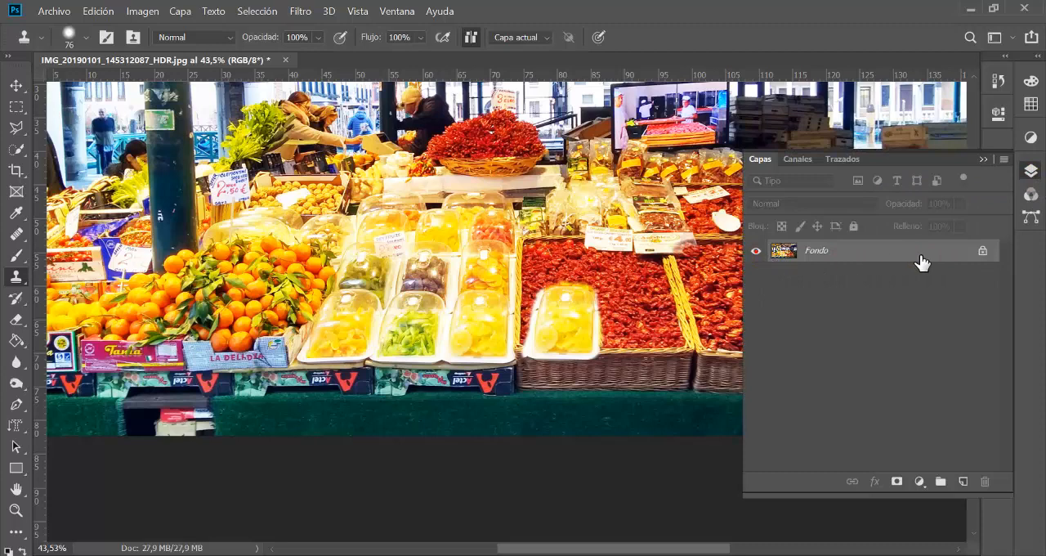
left_click(983, 250)
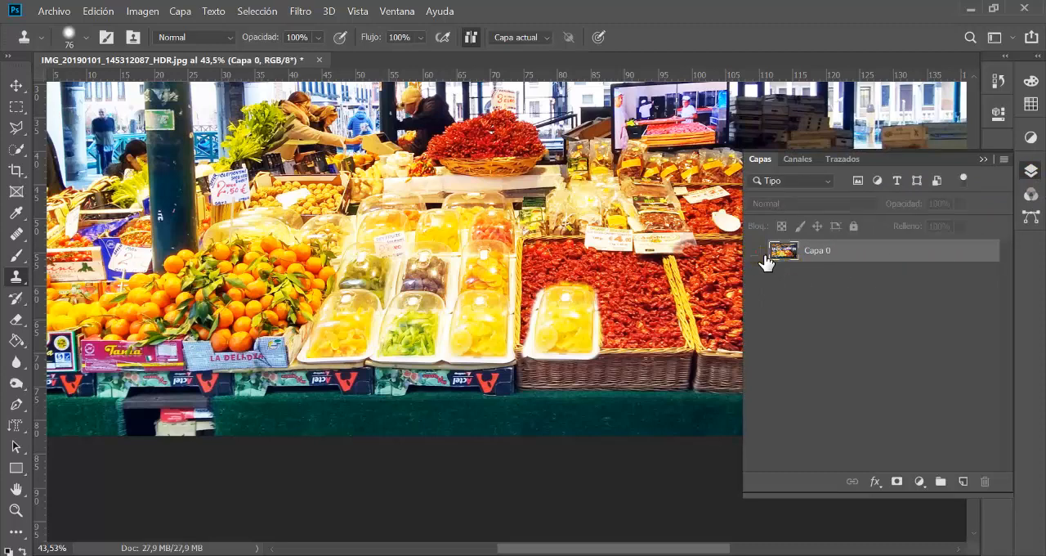
left_click(757, 251)
left_click(757, 252)
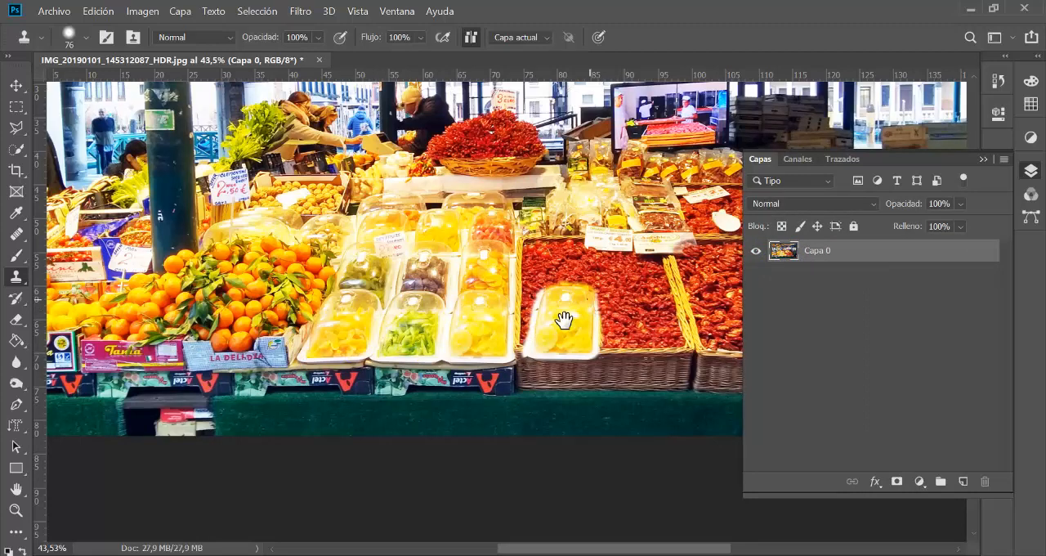
Step: Revert the photo to the Abrir state in its history
left_click_drag(563, 320, 453, 344)
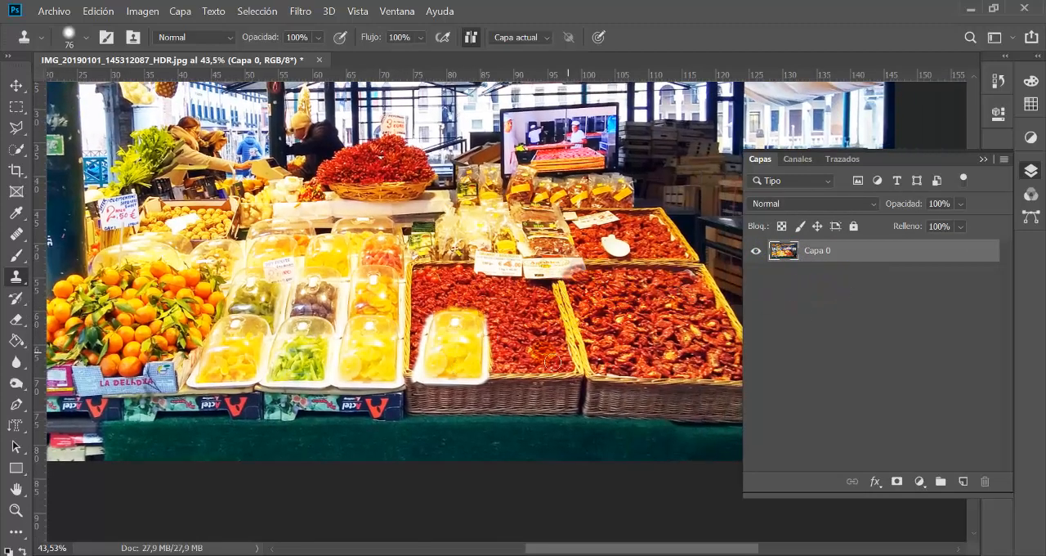
left_click_drag(534, 357, 571, 352)
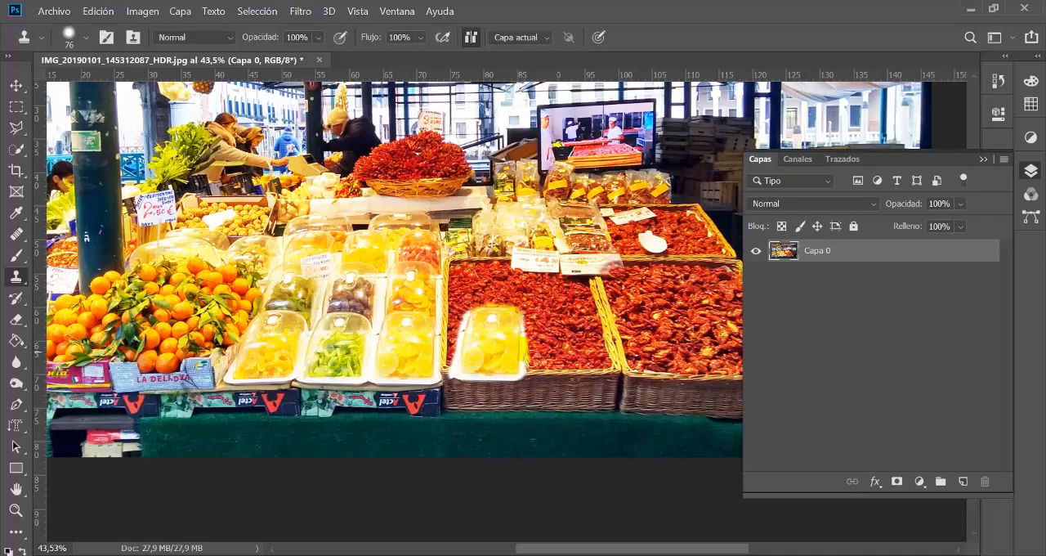
left_click_drag(569, 400, 580, 410)
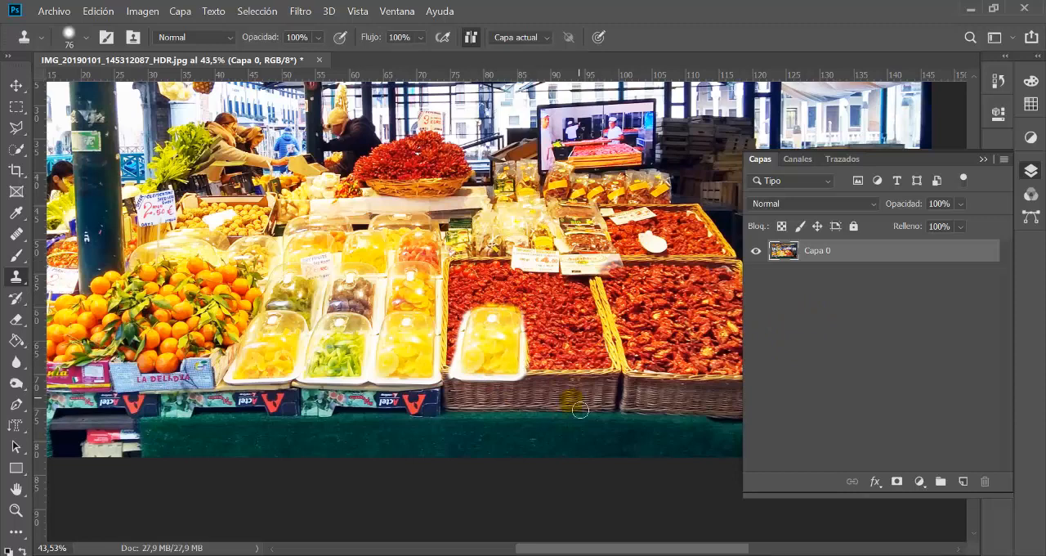
left_click(997, 80)
left_click_drag(980, 155, 988, 79)
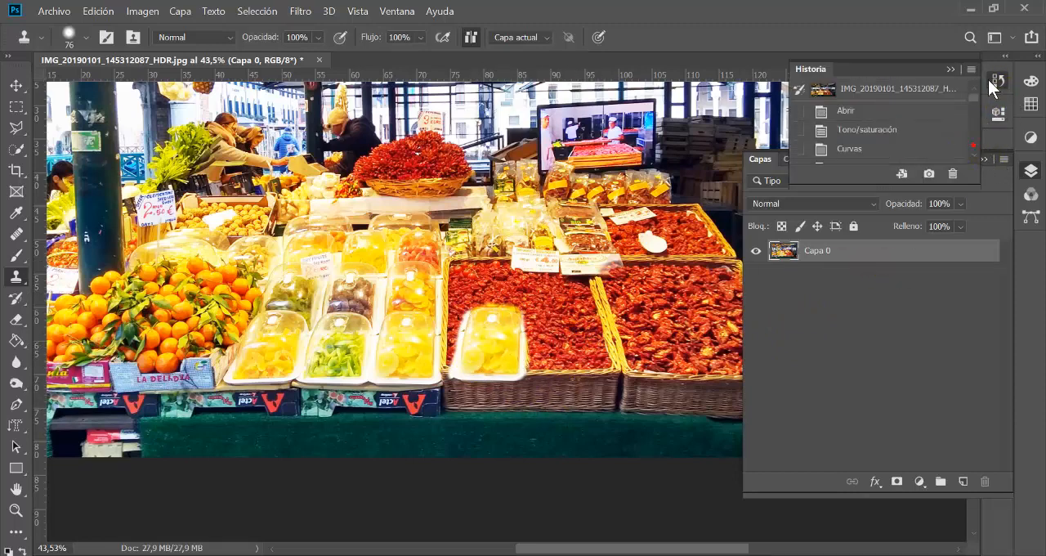
left_click(847, 112)
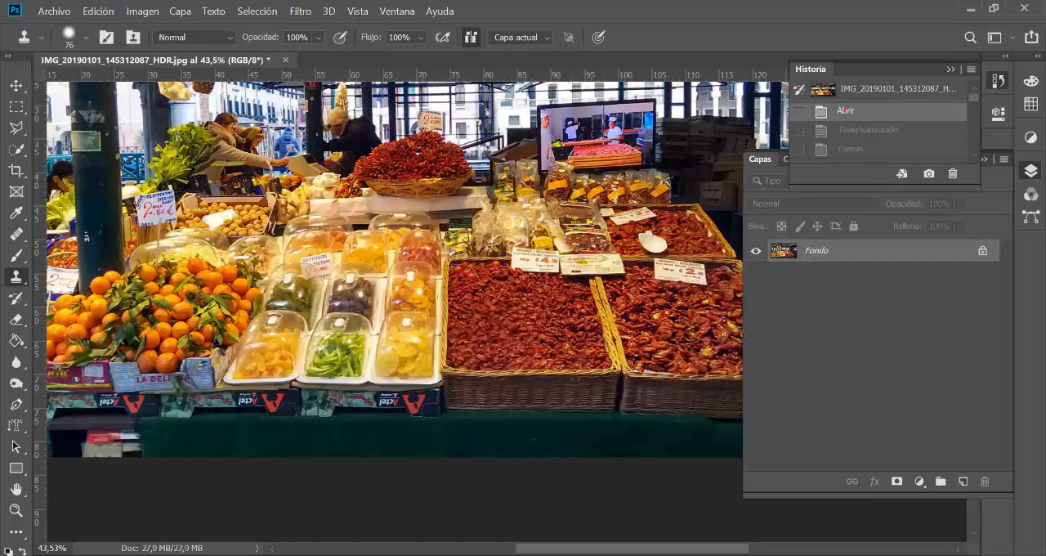
Step: Unlock the Fondo background layer, duplicate it and hide the original layer
left_click(984, 252)
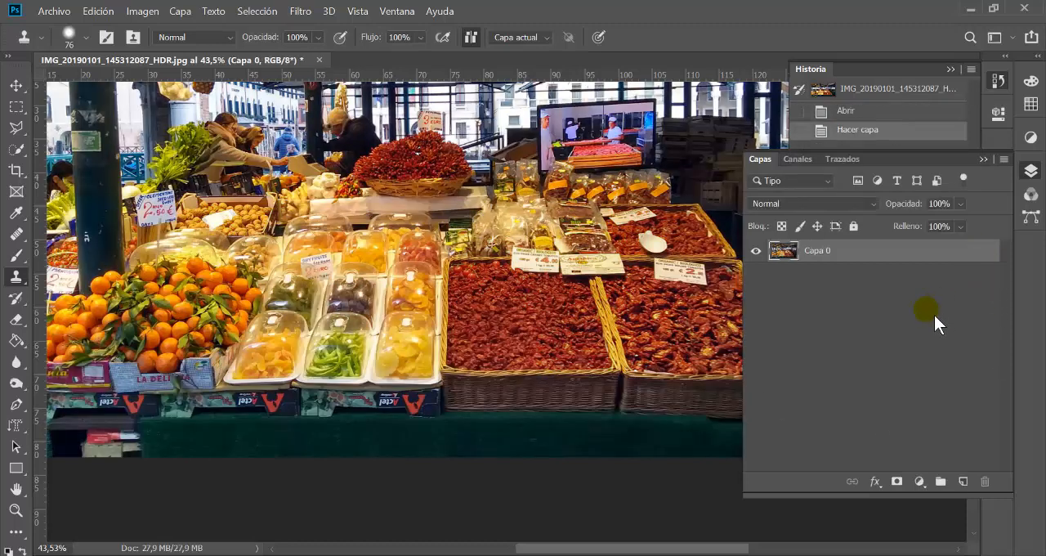
left_click_drag(904, 258, 976, 491)
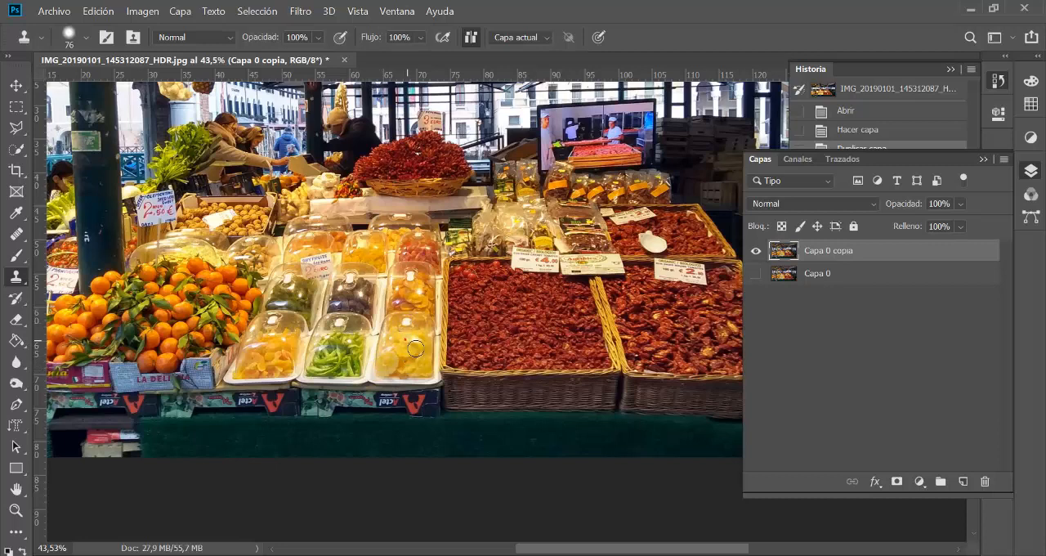
Step: Add an empty layer above Capa 0 copia and clone dried fruit onto the left part of the tomato basket
left_click(965, 483)
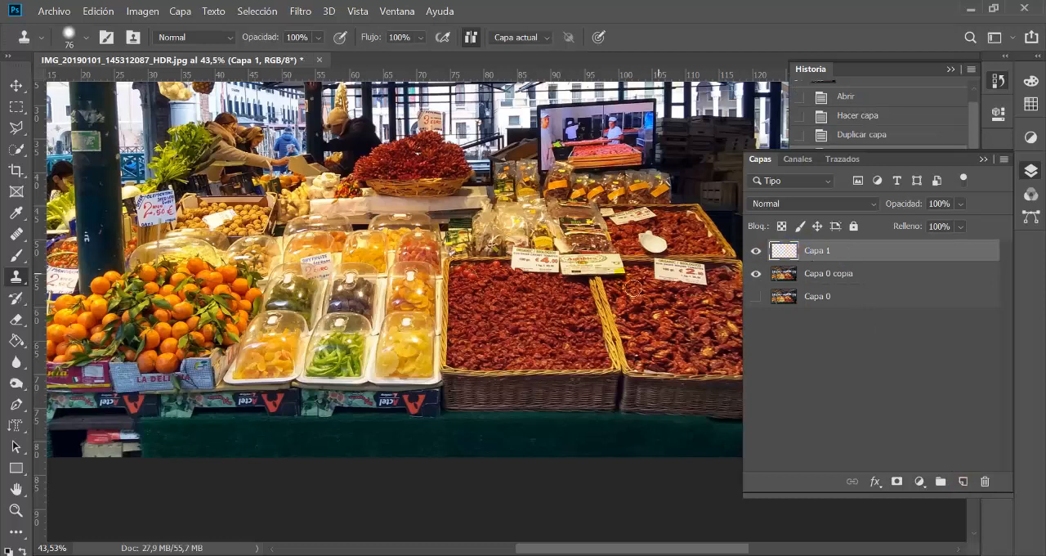
mouse_move(459, 372)
left_mouse_down()
mouse_move(481, 346)
mouse_move(472, 382)
mouse_move(449, 357)
mouse_move(459, 364)
left_mouse_up()
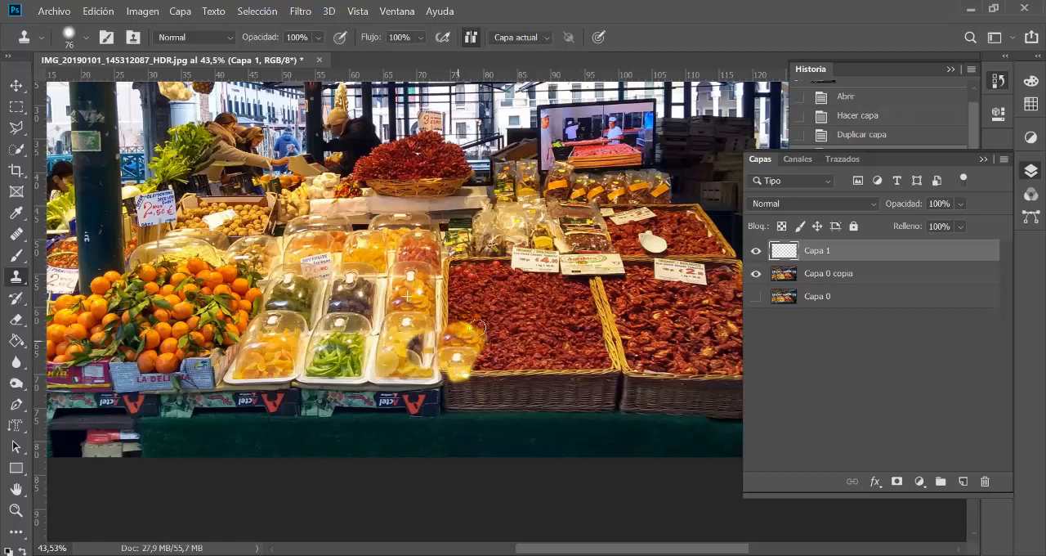
mouse_move(478, 327)
left_mouse_down()
mouse_move(490, 384)
mouse_move(507, 372)
mouse_move(482, 322)
mouse_move(432, 331)
mouse_move(449, 312)
left_mouse_up()
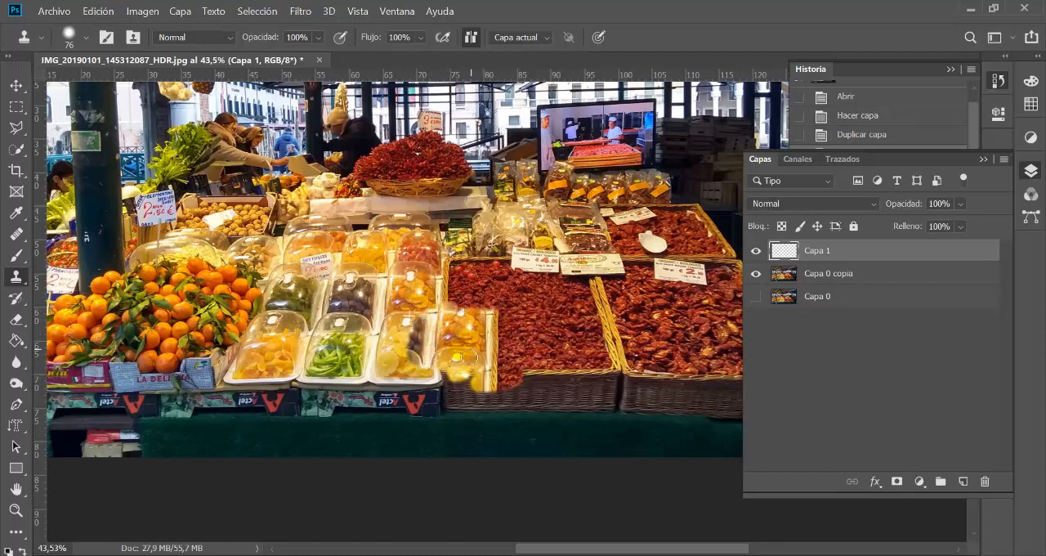
Step: Sample the fruit trays from Capa 0 copia and clone two of them over the left of the tomato basket on Capa 1
left_click(895, 276)
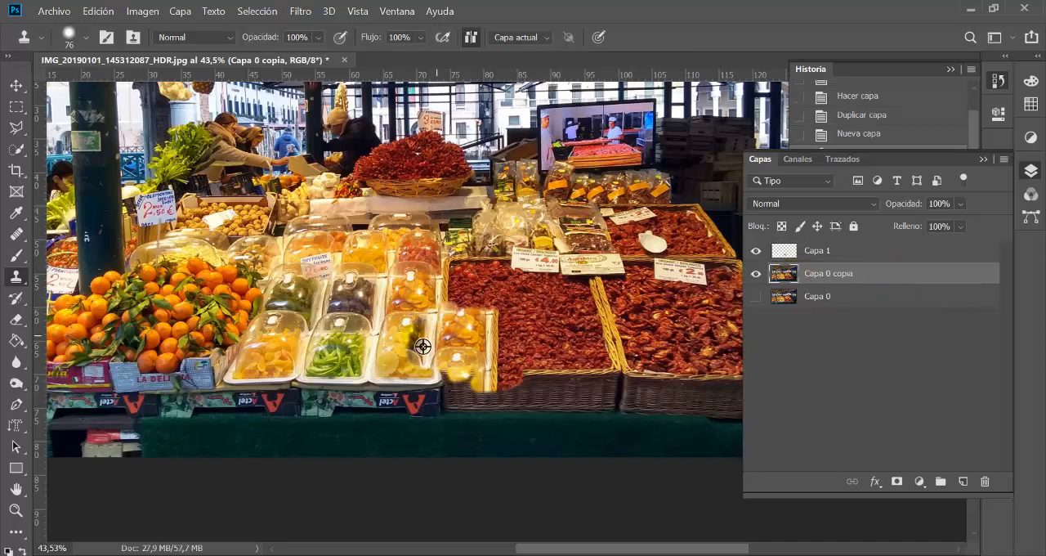
left_click(914, 253)
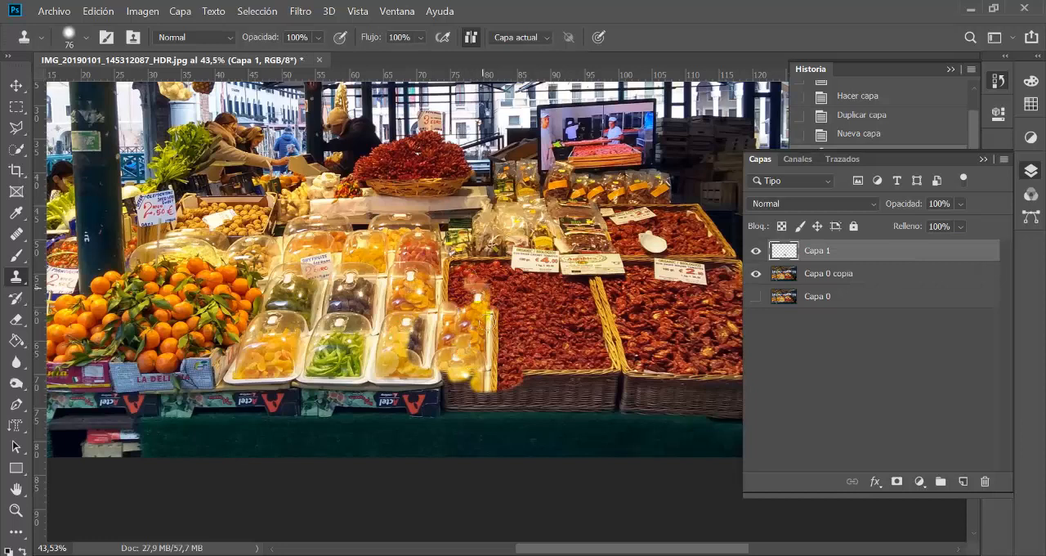
mouse_move(473, 281)
left_mouse_down()
mouse_move(448, 327)
mouse_move(457, 295)
mouse_move(490, 359)
mouse_move(502, 311)
mouse_move(505, 363)
mouse_move(506, 303)
mouse_move(477, 286)
mouse_move(453, 392)
mouse_move(437, 391)
mouse_move(482, 404)
mouse_move(451, 411)
mouse_move(515, 369)
left_mouse_up()
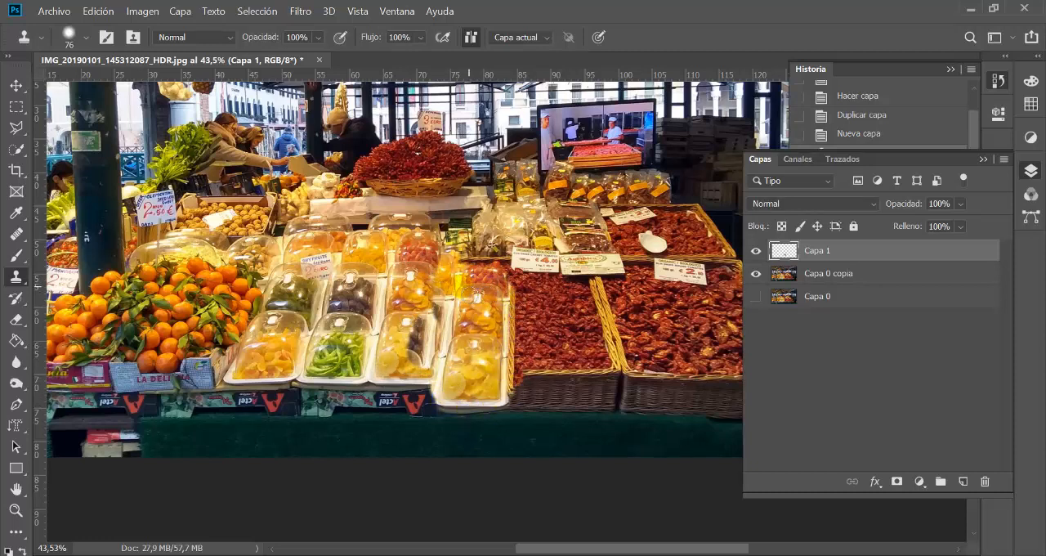
left_click(476, 291)
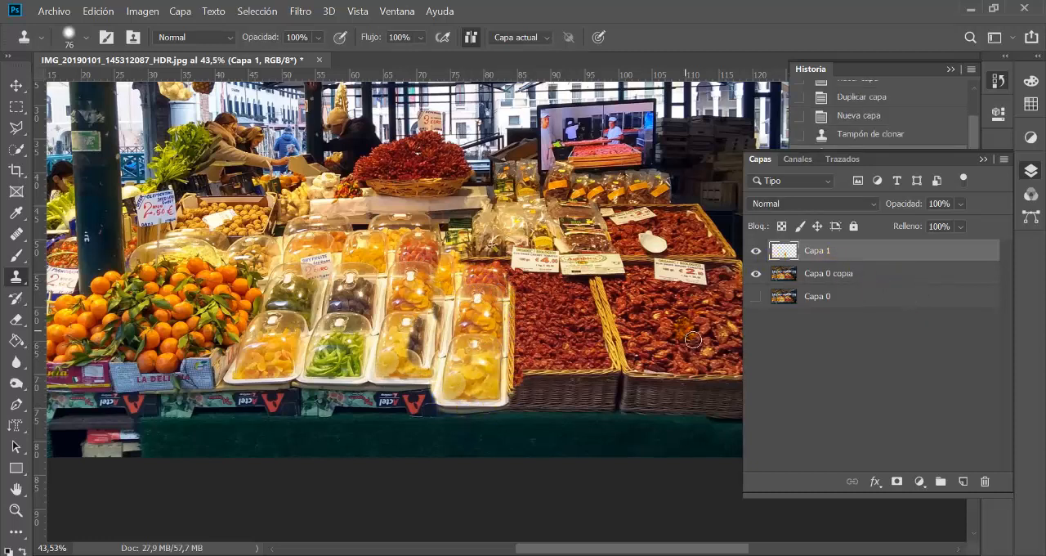
Step: Move the cloned fruit trays on Capa 1 across the tomato baskets and delete that layer
key("v")
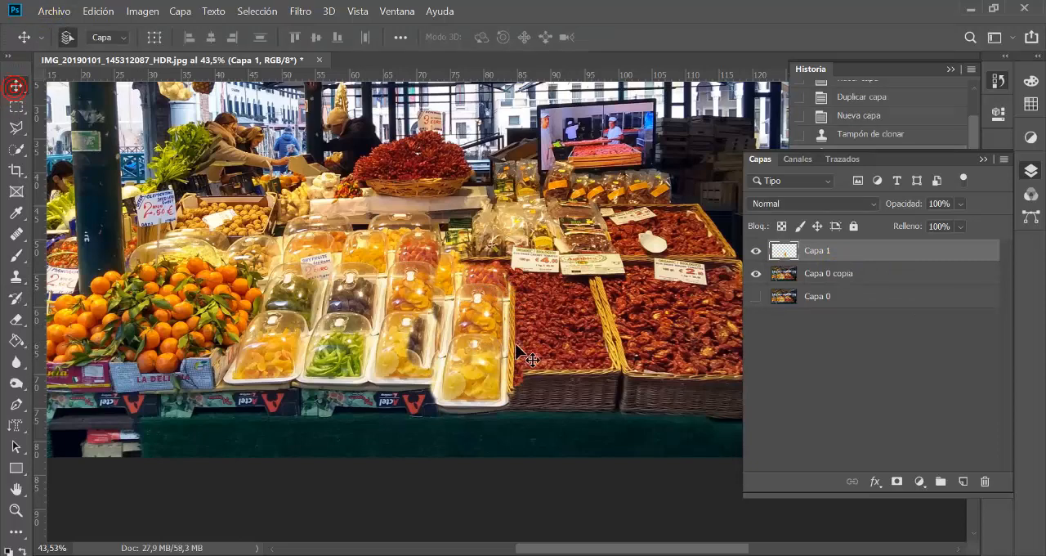
mouse_move(483, 361)
left_mouse_down()
mouse_move(560, 352)
mouse_move(501, 283)
mouse_move(448, 332)
mouse_move(463, 353)
mouse_move(532, 327)
mouse_move(532, 345)
mouse_move(658, 366)
left_mouse_up()
left_click(839, 260)
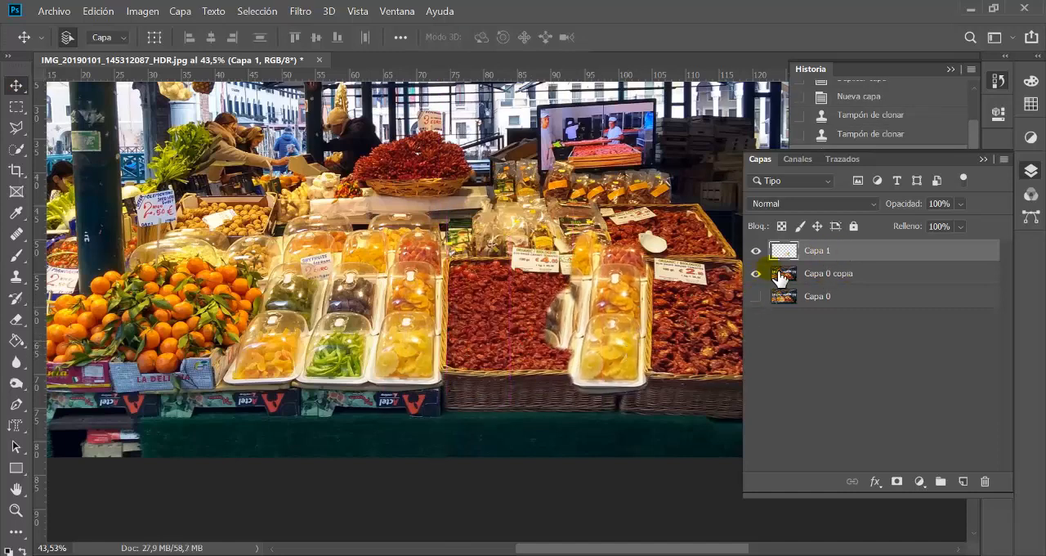
left_click_drag(592, 341, 565, 340)
key("Delete")
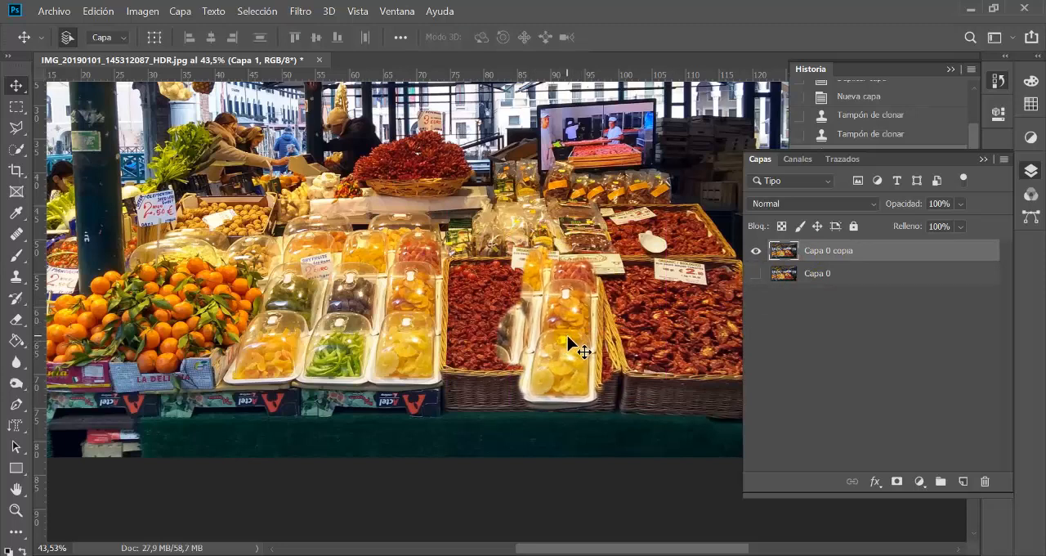
Step: Select the Capa 0 copia layer and switch back to the Clone Stamp
left_click(825, 252)
left_click(785, 254)
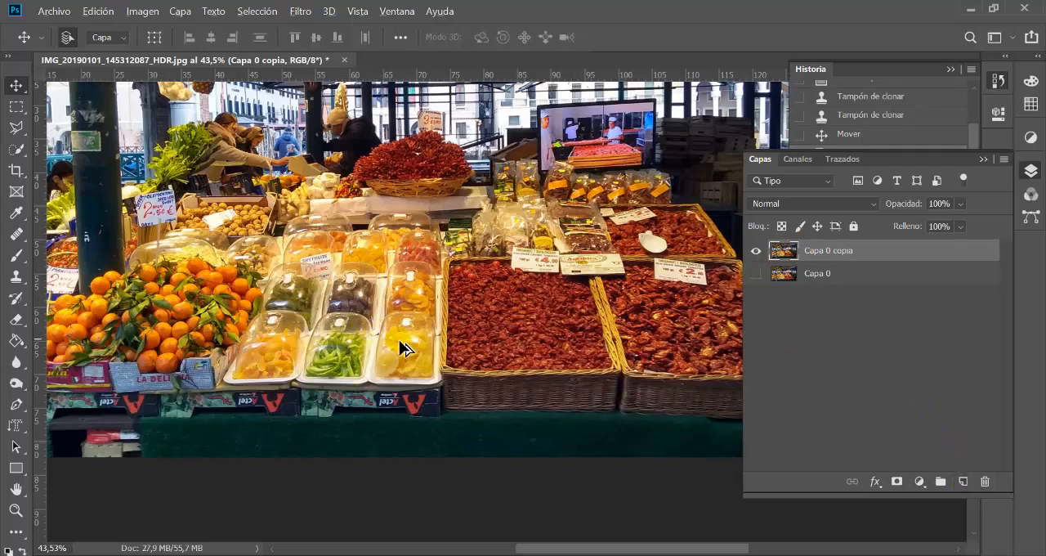
key("s")
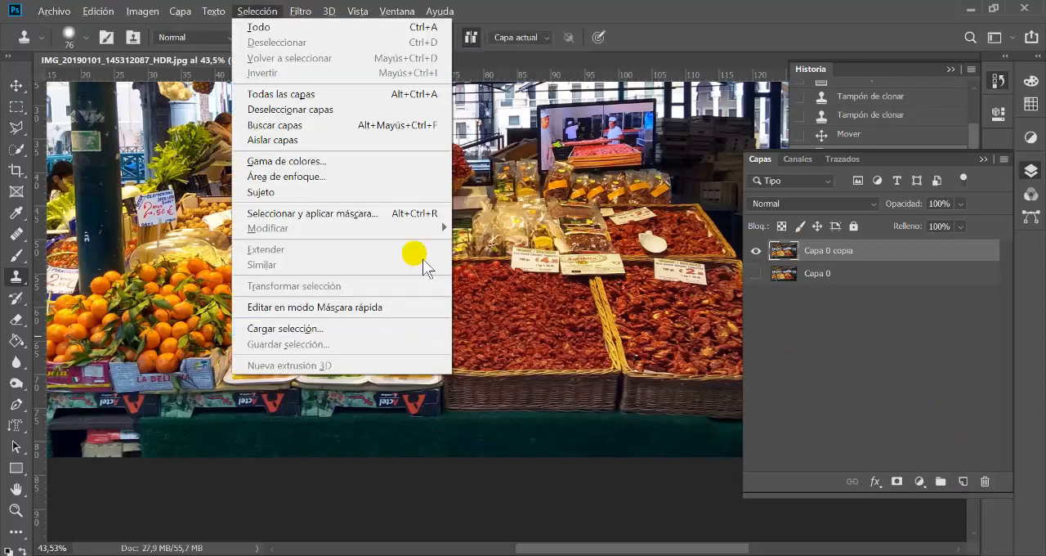
right_click(24, 284)
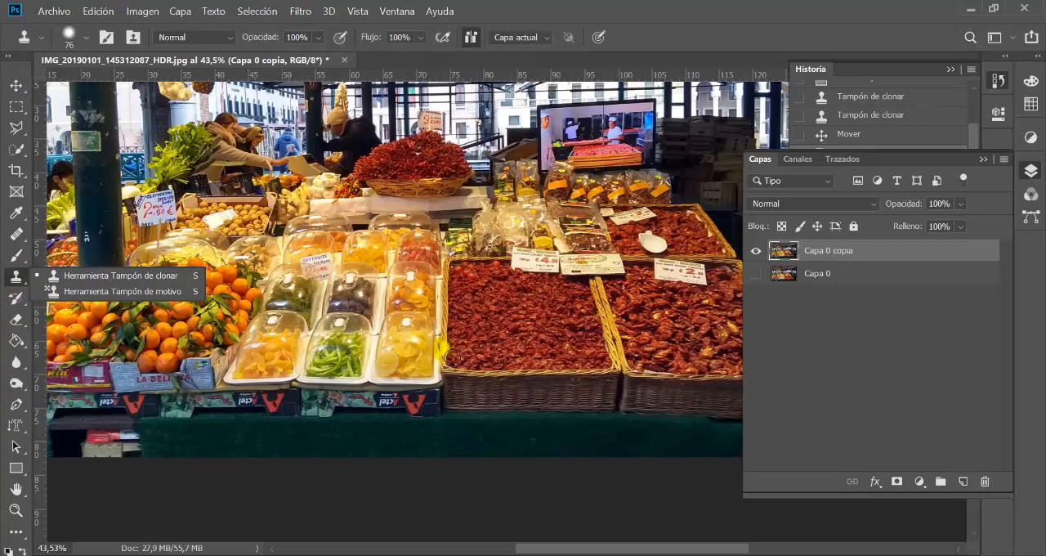
Step: Add a new empty layer and clone the complete yellow dried-fruit tray onto it, over the front left of the tomato basket
left_click(452, 355)
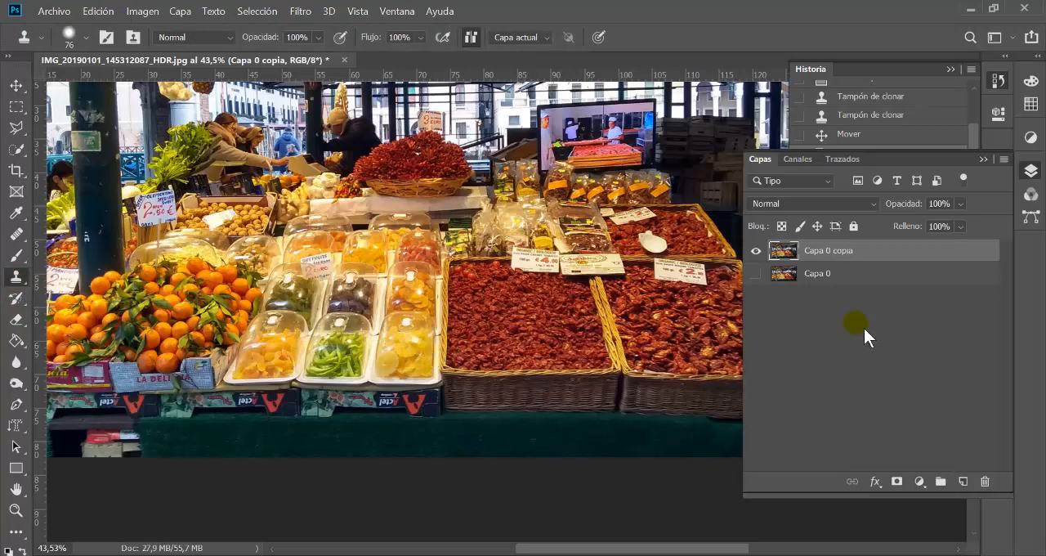
left_click(966, 483)
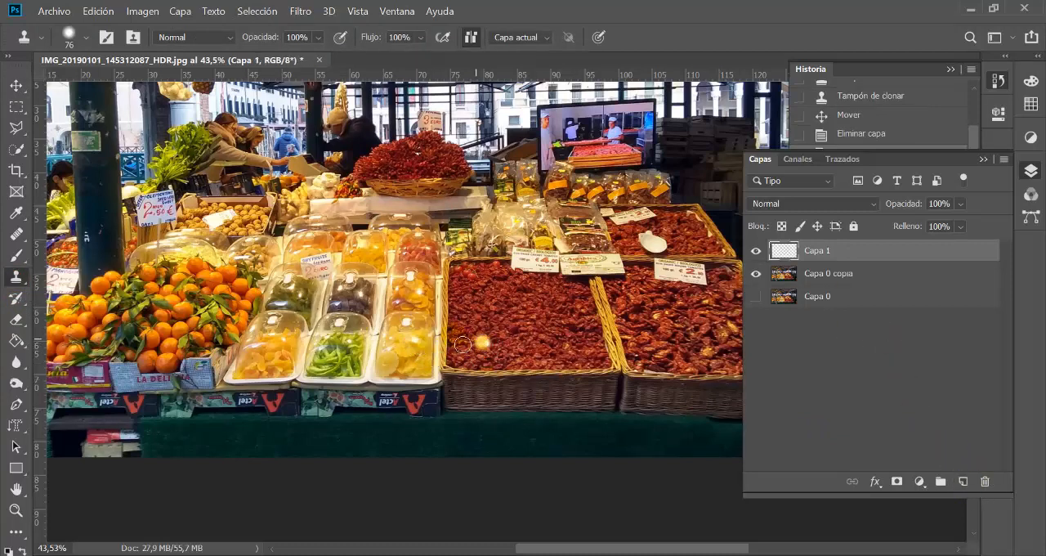
mouse_move(494, 345)
left_mouse_down()
mouse_move(471, 382)
mouse_move(532, 386)
mouse_move(525, 314)
mouse_move(495, 314)
mouse_move(511, 330)
mouse_move(483, 336)
mouse_move(513, 328)
mouse_move(487, 336)
mouse_move(485, 373)
mouse_move(513, 368)
mouse_move(501, 346)
mouse_move(520, 358)
mouse_move(521, 372)
mouse_move(516, 337)
mouse_move(496, 315)
mouse_move(473, 375)
mouse_move(471, 323)
left_mouse_up()
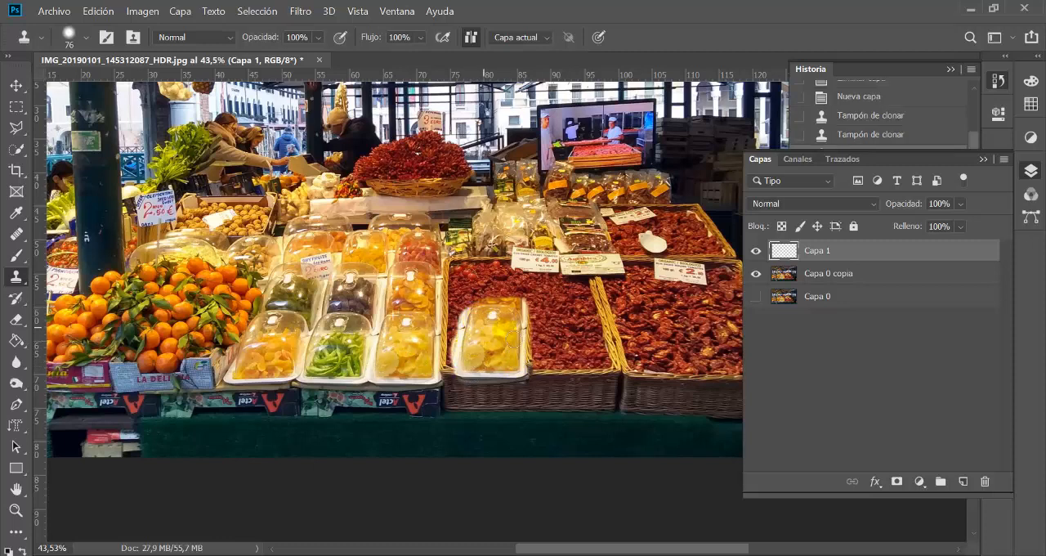
Step: Toggle Capa 1's visibility to compare, and move its cloned yellow tray to the middle of the front tomato basket
left_click(756, 252)
left_click(756, 251)
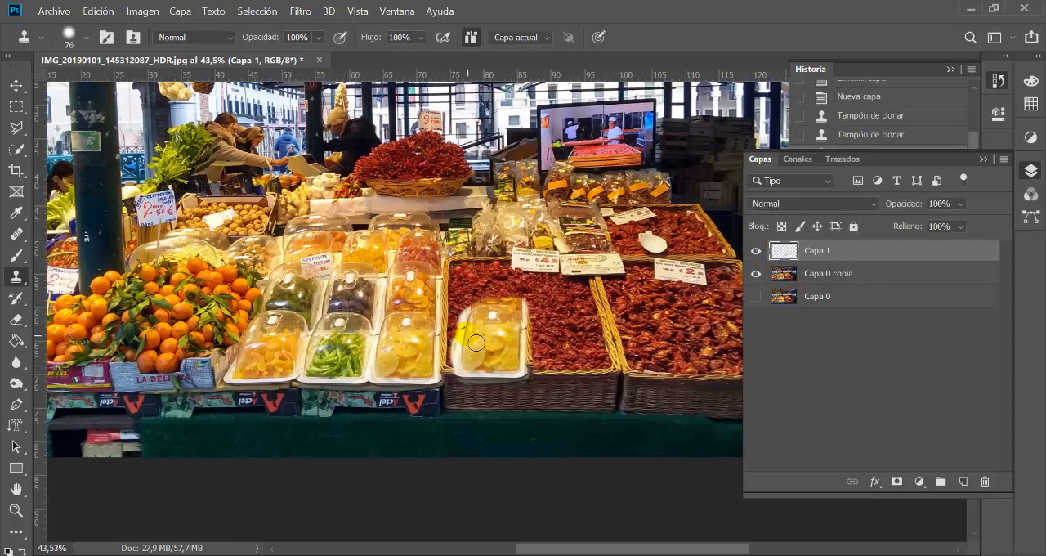
key("v")
mouse_move(544, 344)
left_mouse_down()
mouse_move(502, 318)
mouse_move(514, 348)
mouse_move(489, 336)
mouse_move(506, 345)
mouse_move(483, 288)
mouse_move(506, 318)
left_mouse_up()
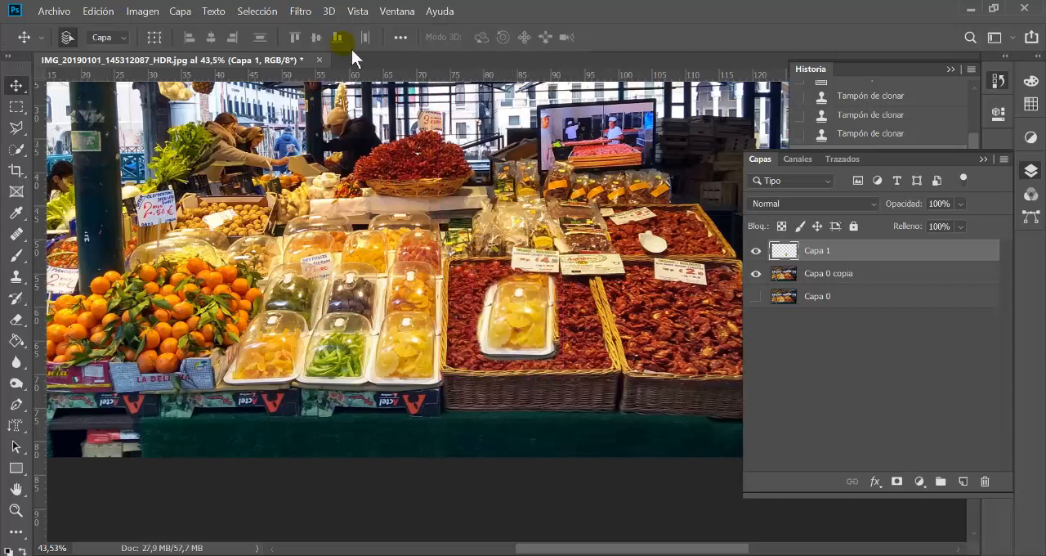
Step: Pick the Blur tool for the cloned tray's edges, and delete the Capa 1 layer instead of blurring it
left_click(31, 371)
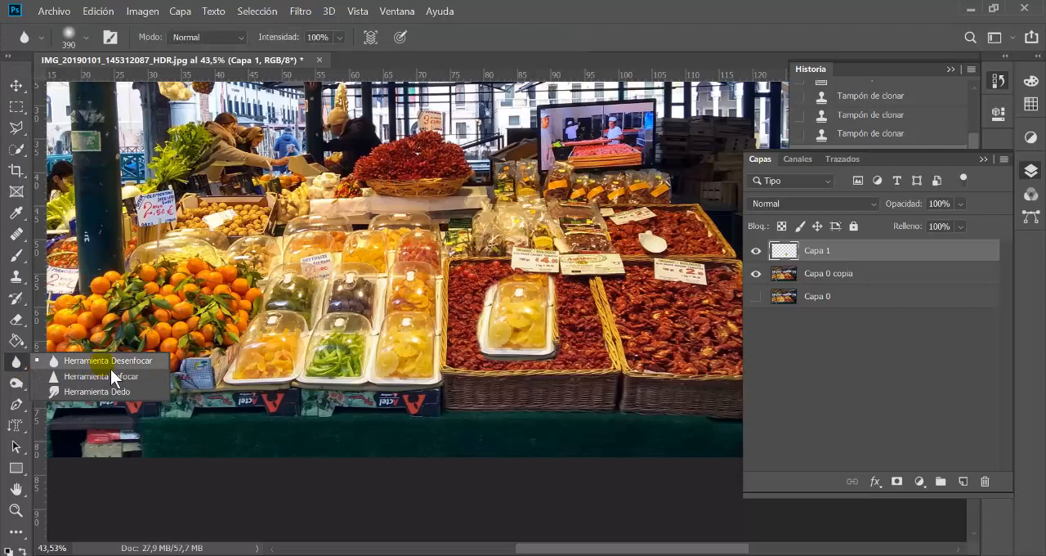
left_click(114, 363)
left_click_drag(551, 329, 602, 346)
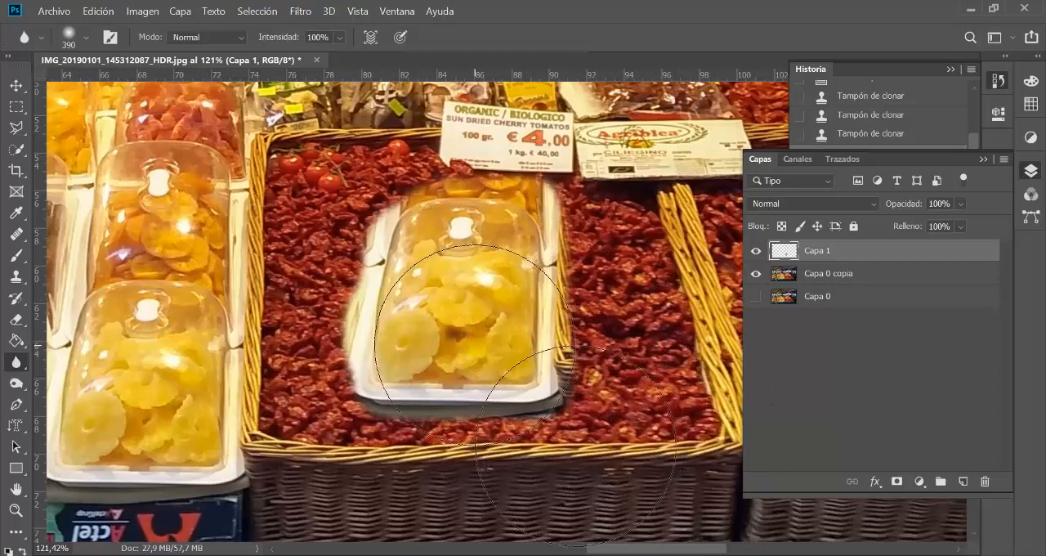
key("v")
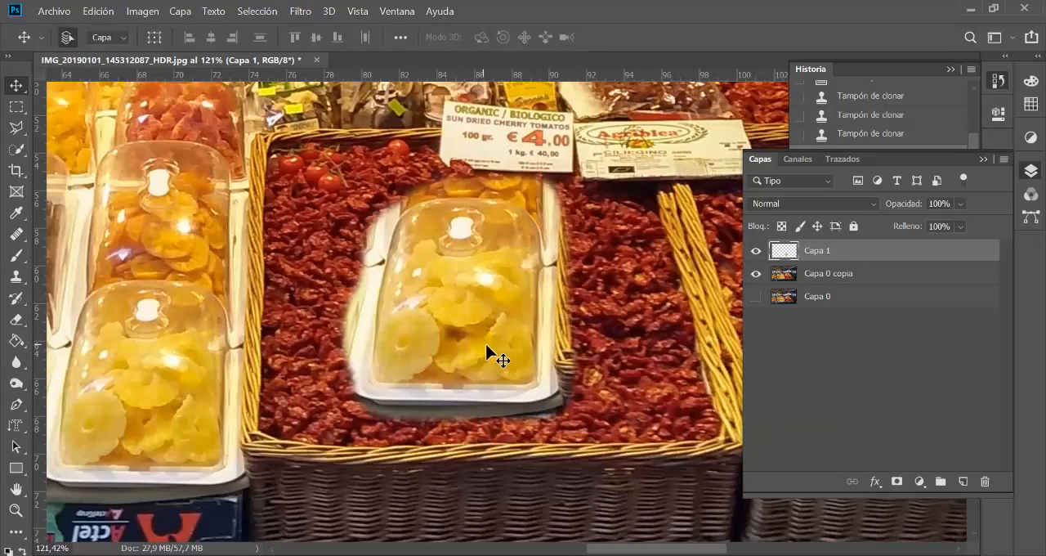
key("Delete")
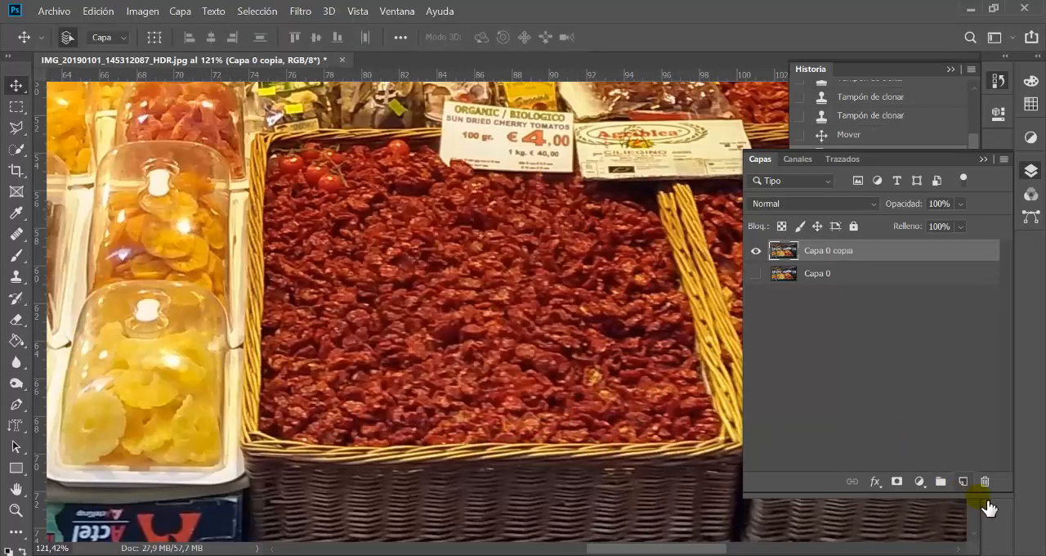
Step: Set the Clone Stamp brush to 76 px with 100% hardness and sample the yellow dried-fruit tray on Capa 0 copia
key("s")
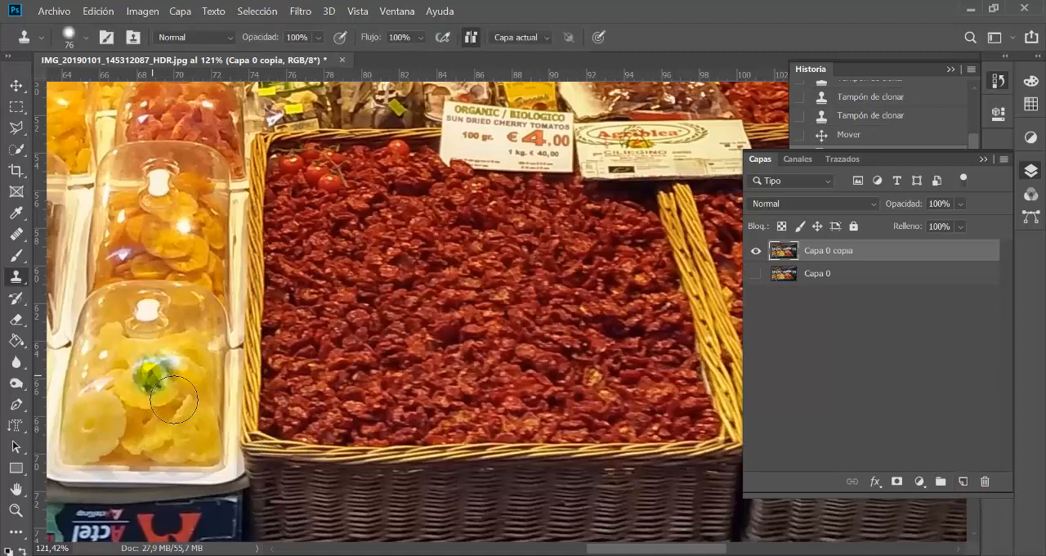
left_click(86, 37)
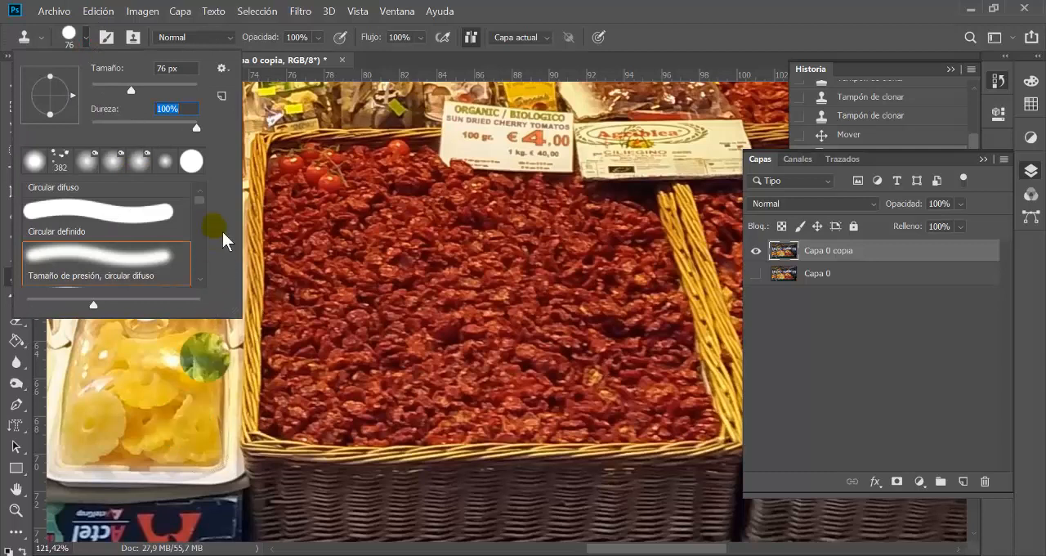
left_click(214, 405, "alt")
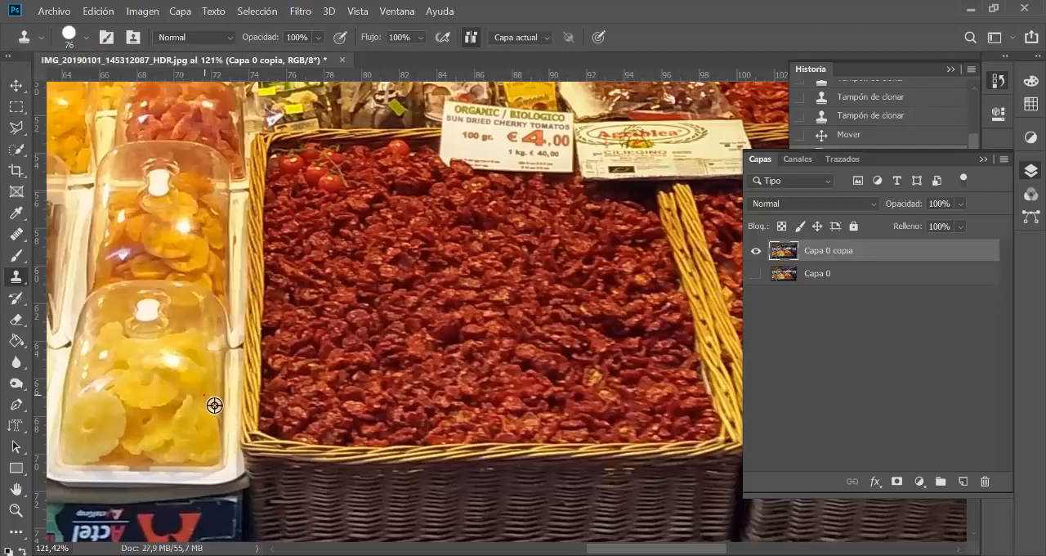
Step: Clone the yellow dried-fruit tray onto a new empty layer and move it to the middle of the tomato basket
left_click(963, 482)
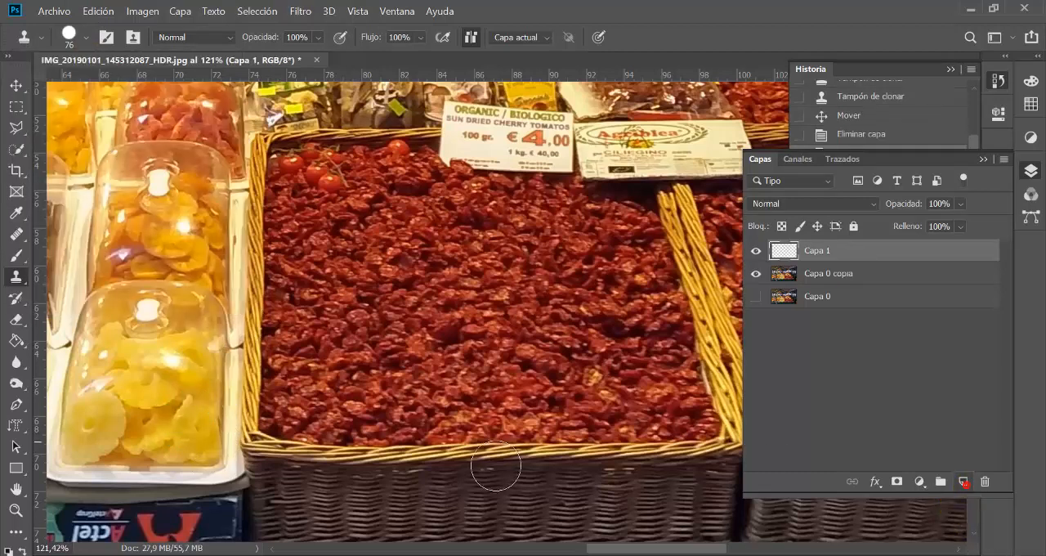
mouse_move(348, 379)
left_mouse_down()
mouse_move(400, 278)
mouse_move(392, 261)
mouse_move(340, 412)
left_mouse_up()
mouse_move(403, 424)
left_mouse_down()
mouse_move(409, 384)
mouse_move(345, 303)
mouse_move(311, 428)
mouse_move(305, 340)
mouse_move(329, 295)
mouse_move(391, 291)
mouse_move(309, 286)
mouse_move(281, 405)
mouse_move(305, 436)
mouse_move(399, 444)
mouse_move(295, 427)
mouse_move(395, 457)
mouse_move(325, 461)
mouse_move(275, 430)
mouse_move(310, 285)
mouse_move(401, 278)
left_mouse_up()
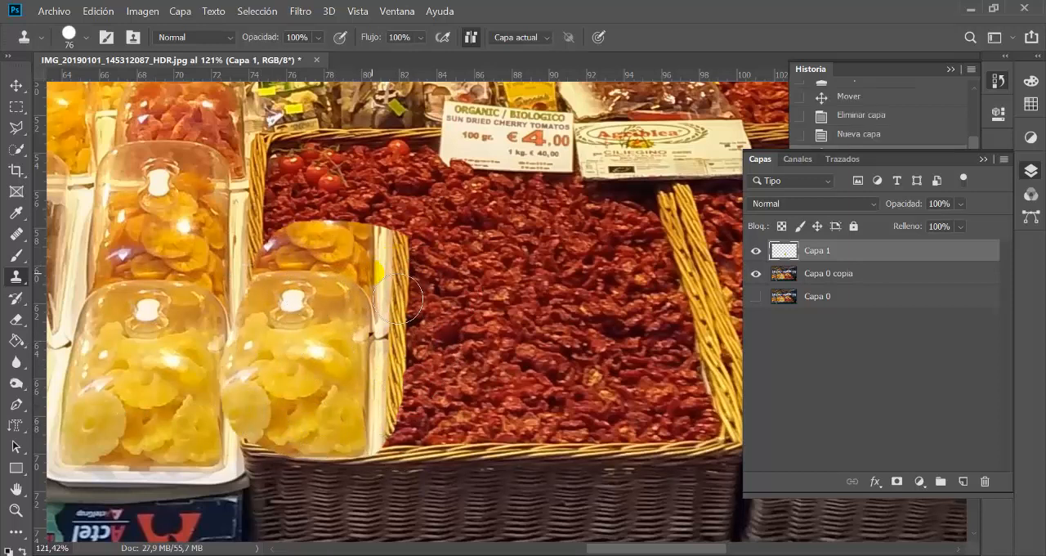
key("v")
left_click_drag(384, 326, 498, 328)
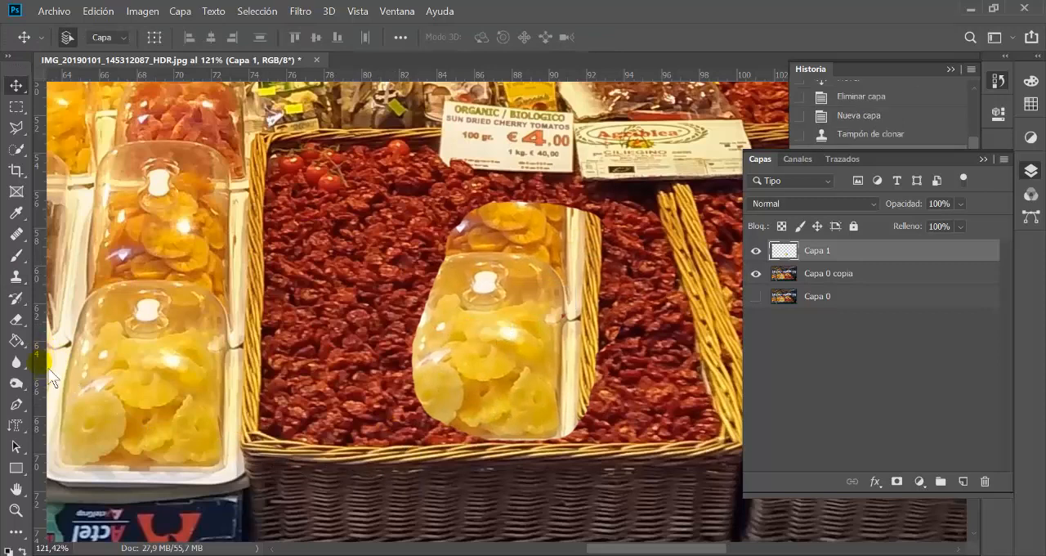
Step: Soften the hard edges all around the cloned tray on Capa 1 using the Blur tool with an 82 px brush
left_click(18, 366)
left_click(98, 361)
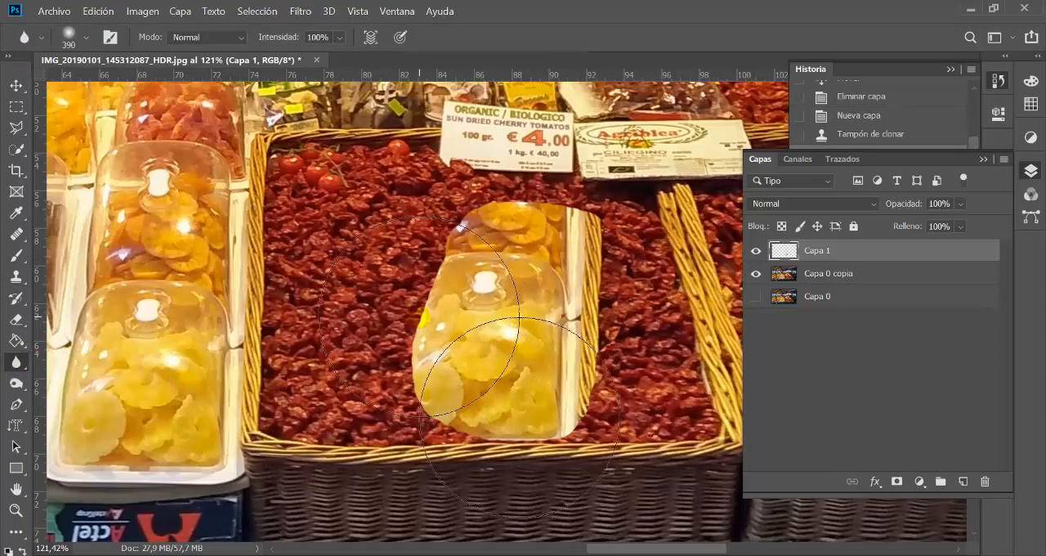
mouse_move(437, 322)
left_mouse_down()
mouse_move(294, 342)
mouse_move(395, 350)
mouse_move(458, 288)
mouse_move(430, 334)
mouse_move(430, 358)
mouse_move(435, 350)
mouse_move(438, 395)
mouse_move(437, 373)
mouse_move(480, 453)
left_mouse_up()
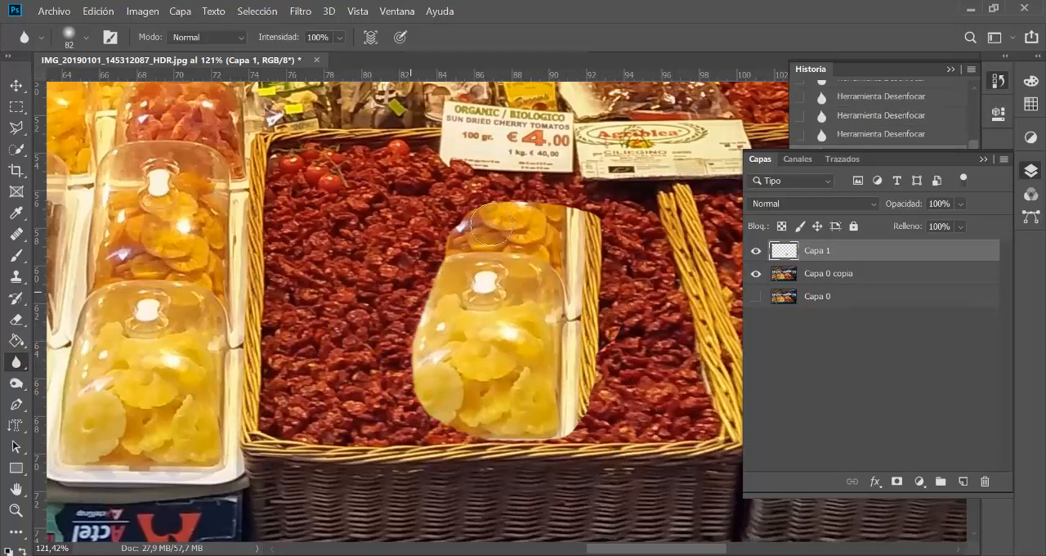
left_click_drag(492, 224, 581, 217)
mouse_move(486, 207)
left_mouse_down()
mouse_move(596, 228)
mouse_move(621, 275)
mouse_move(624, 349)
left_mouse_up()
left_click_drag(607, 317, 610, 444)
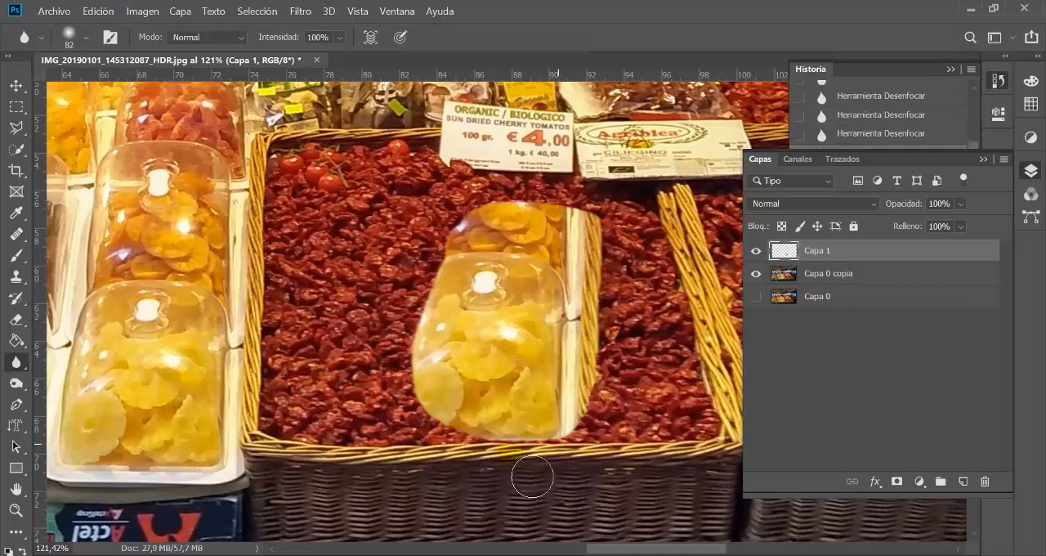
left_click_drag(533, 476, 473, 462)
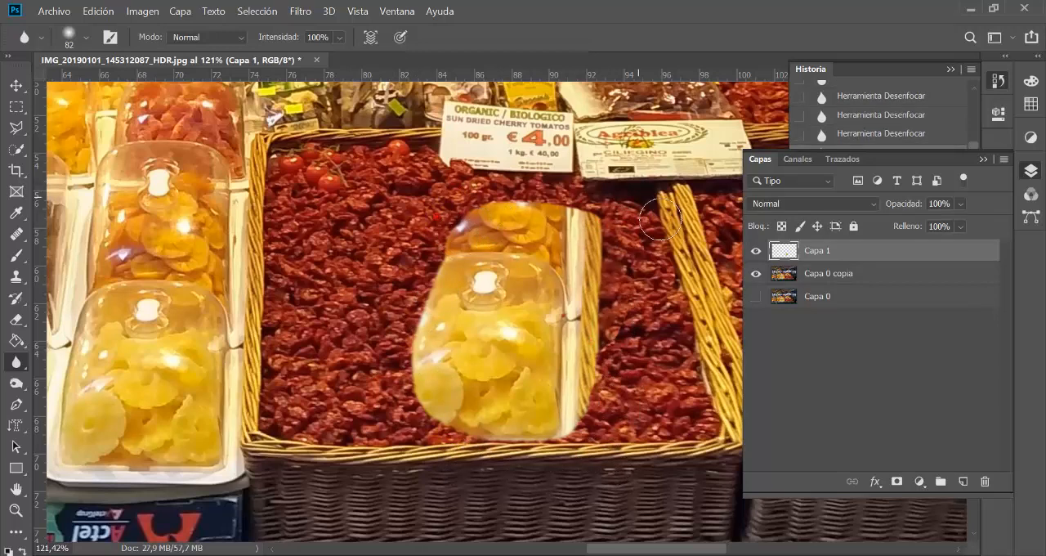
left_click_drag(601, 195, 630, 478)
left_click_drag(579, 435, 411, 435)
Step: Move the blurred tray on Capa 1 to the left side of the tomato basket
left_click(533, 366, "ctrl+alt")
left_click(543, 378, "ctrl+alt")
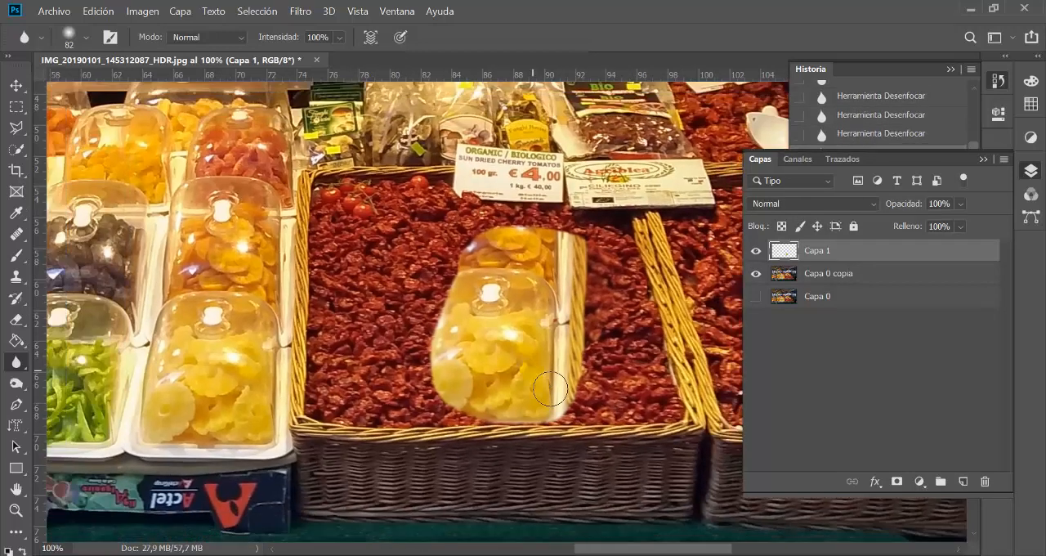
key("v")
mouse_move(531, 343)
left_mouse_down()
mouse_move(424, 334)
mouse_move(421, 347)
left_mouse_up()
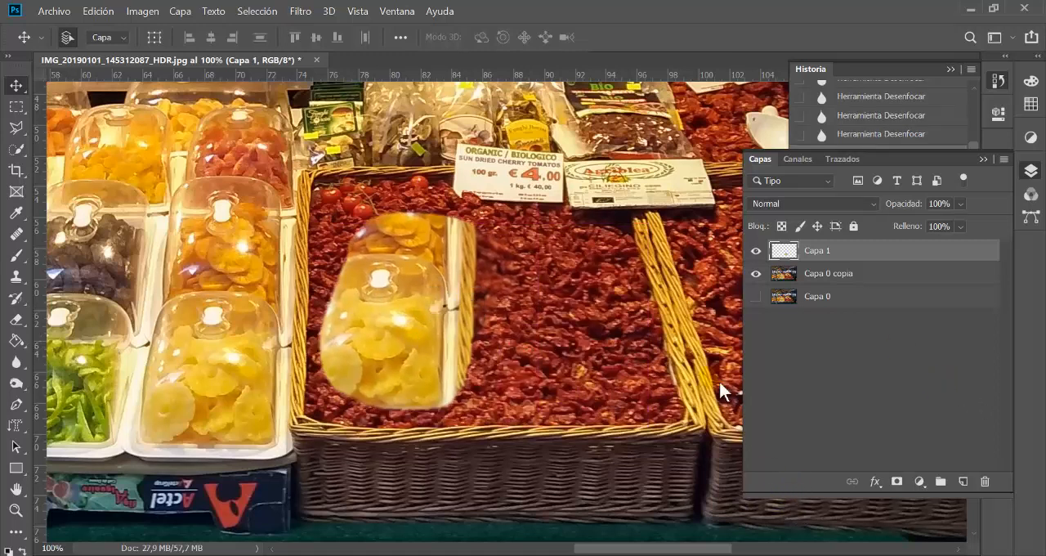
Step: Outline the pile of oranges on the Capa 0 copia layer with the Patch tool
left_click_drag(16, 233, 106, 266)
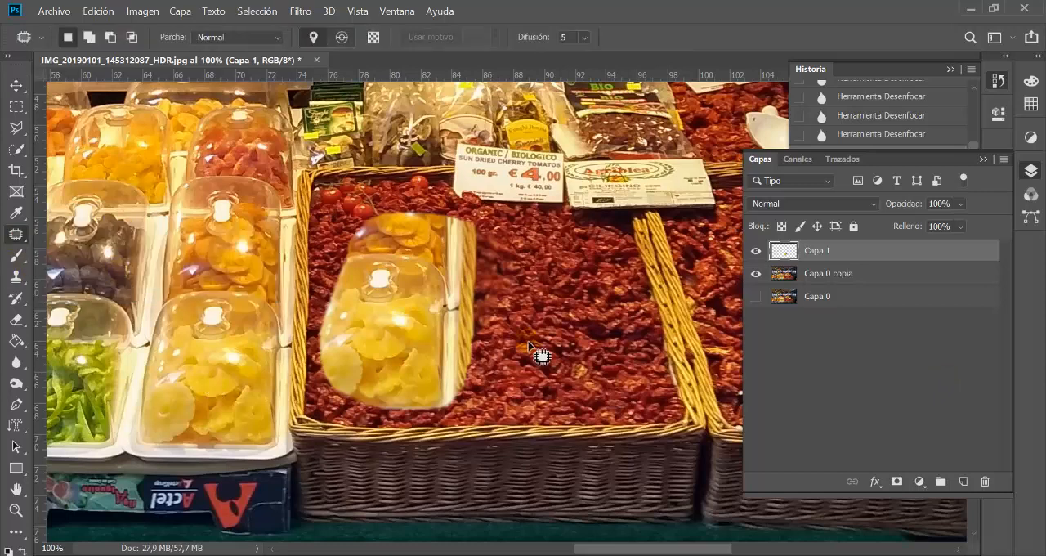
left_click(834, 274)
scroll(524, 305, "down", 1)
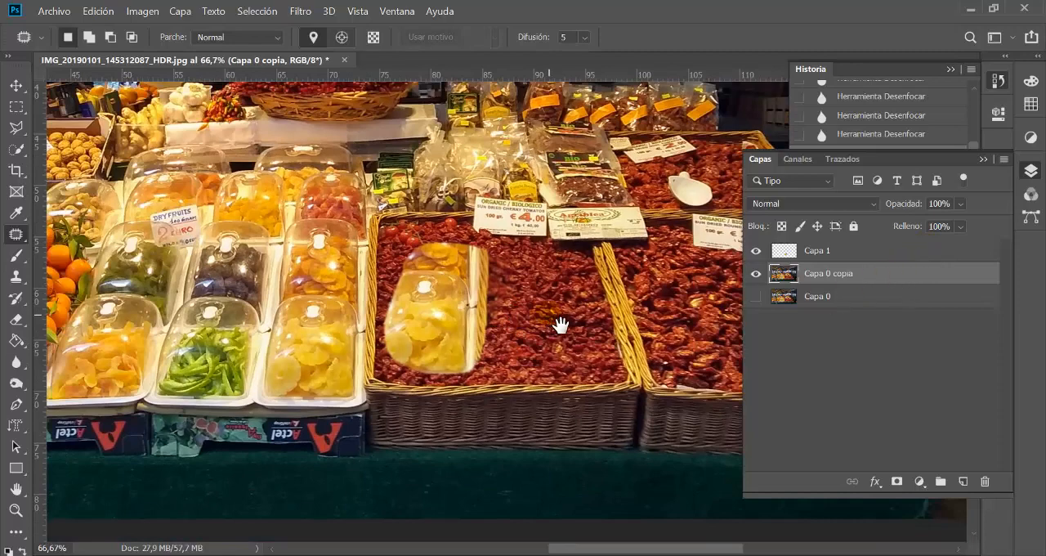
left_click_drag(561, 322, 763, 381)
left_click_drag(147, 435, 333, 398)
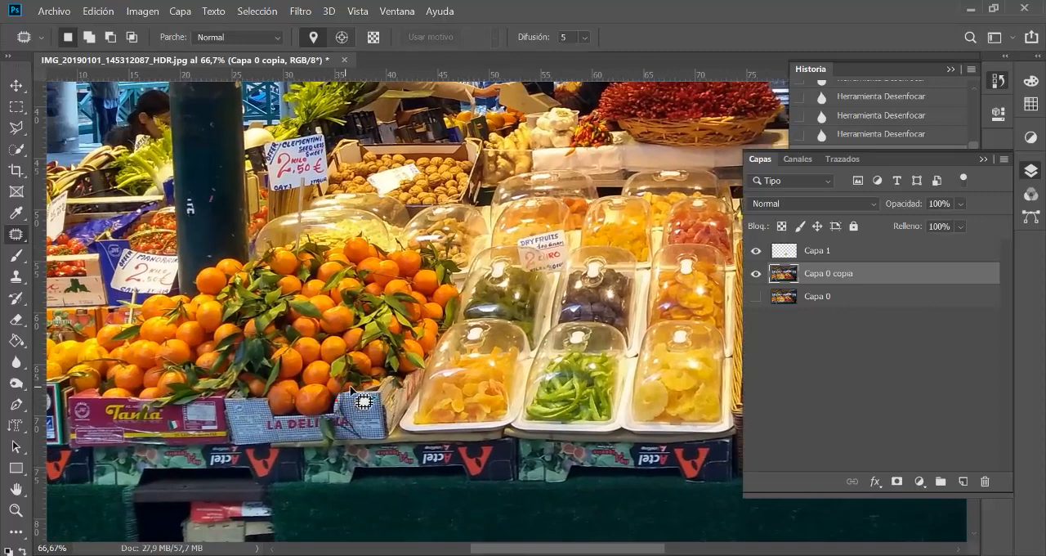
mouse_move(456, 326)
left_mouse_down()
mouse_move(459, 262)
mouse_move(435, 243)
mouse_move(323, 238)
mouse_move(199, 266)
mouse_move(96, 324)
mouse_move(75, 359)
mouse_move(73, 391)
mouse_move(154, 404)
mouse_move(269, 399)
mouse_move(275, 418)
mouse_move(317, 415)
mouse_move(365, 396)
left_mouse_up()
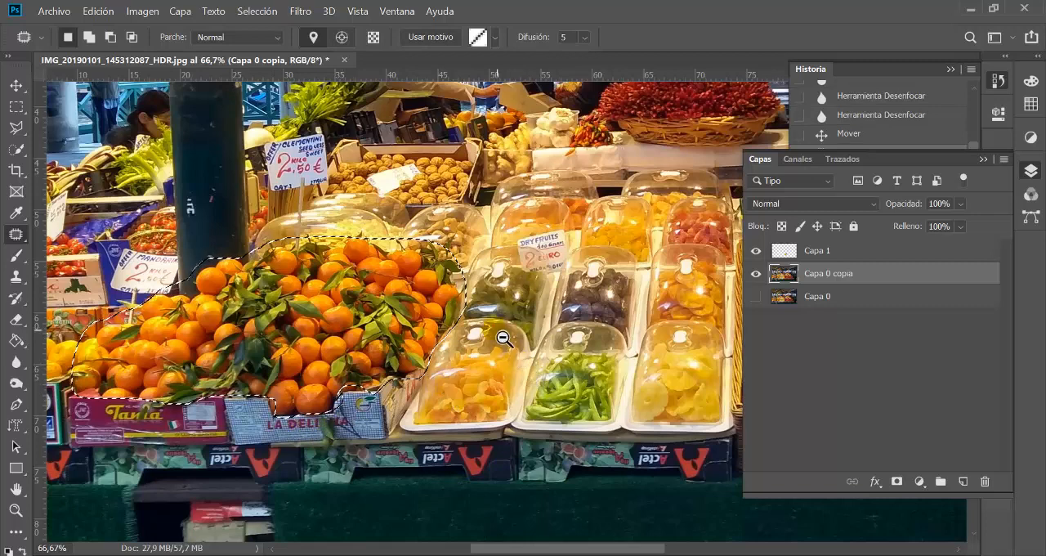
Step: Patch the outlined oranges with the dried tomatoes from the two front baskets, and deselect the area
key("ctrl+minus")
key("ctrl+minus")
left_click_drag(540, 345, 393, 345)
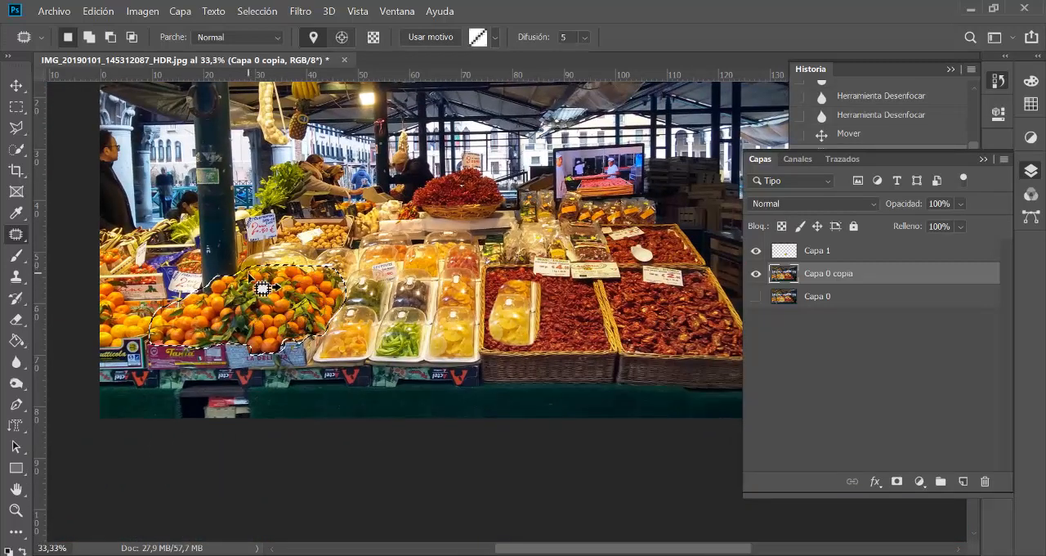
left_click_drag(319, 316, 625, 306)
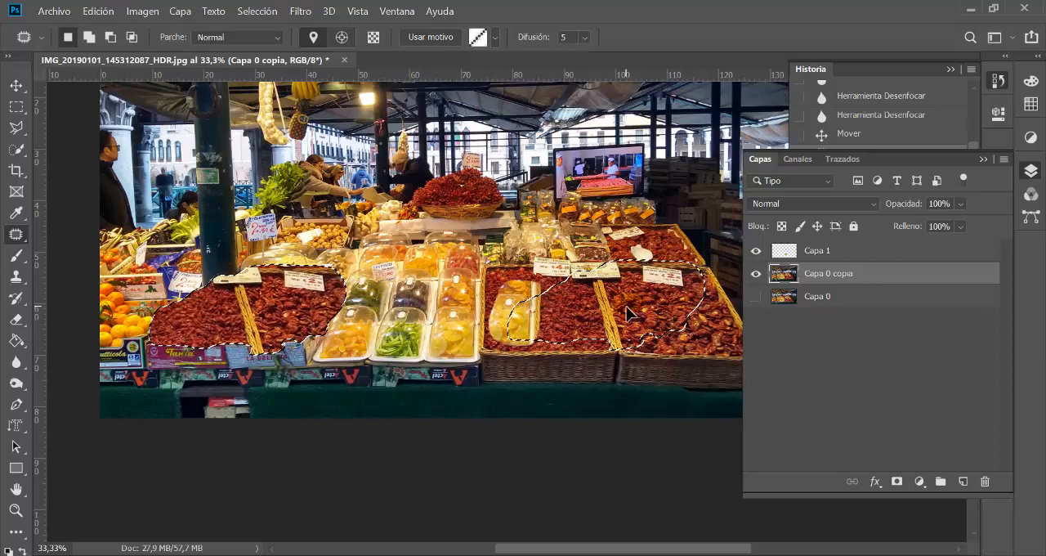
left_click(225, 477)
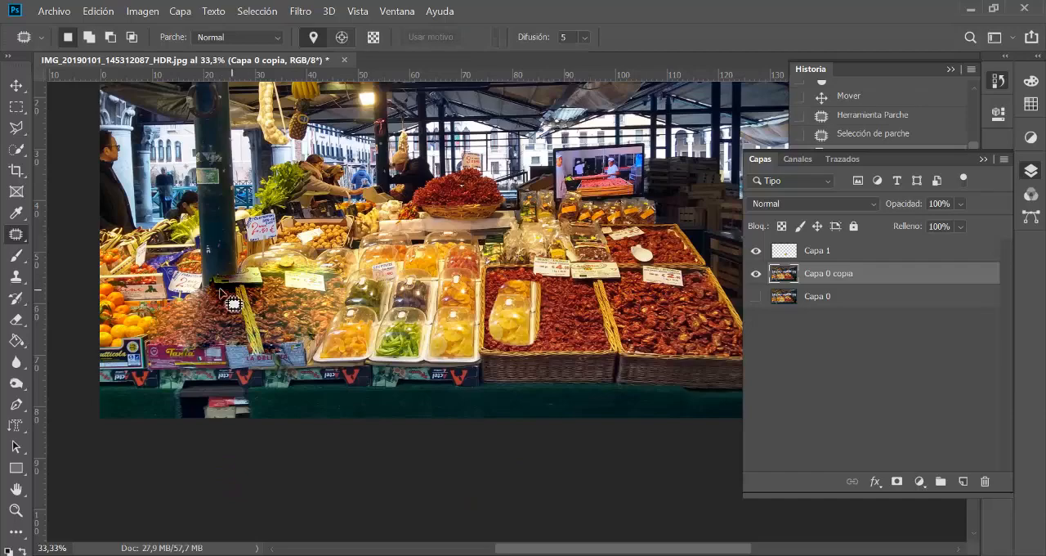
left_click_drag(252, 323, 286, 343)
left_click_drag(342, 321, 319, 337)
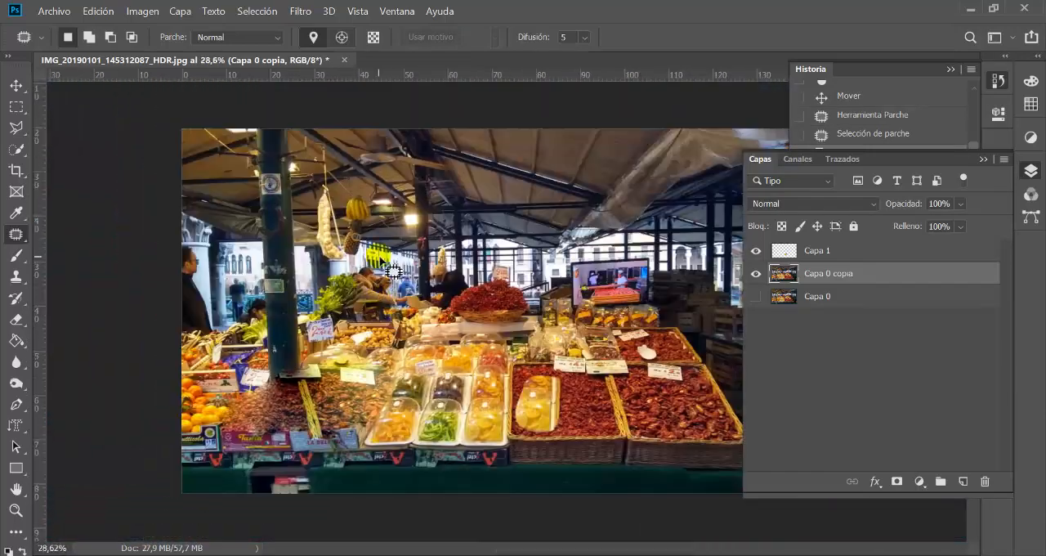